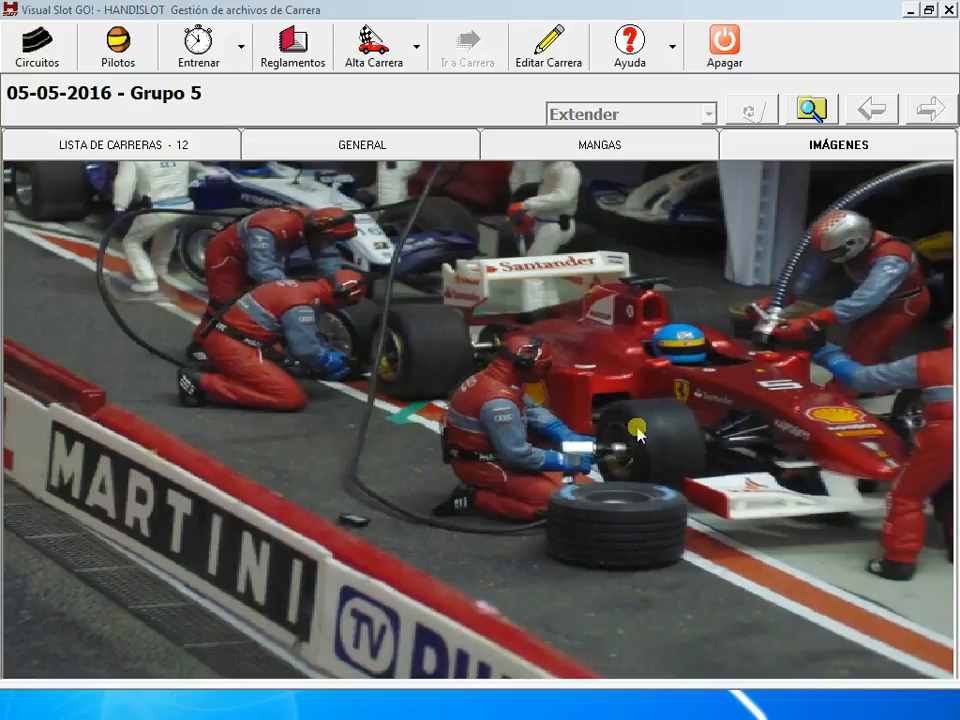
Open the list of regulations and read the Formas de Juego summary table across to the race modality column.
{"action": "left_click", "coordinate": [294, 50]}
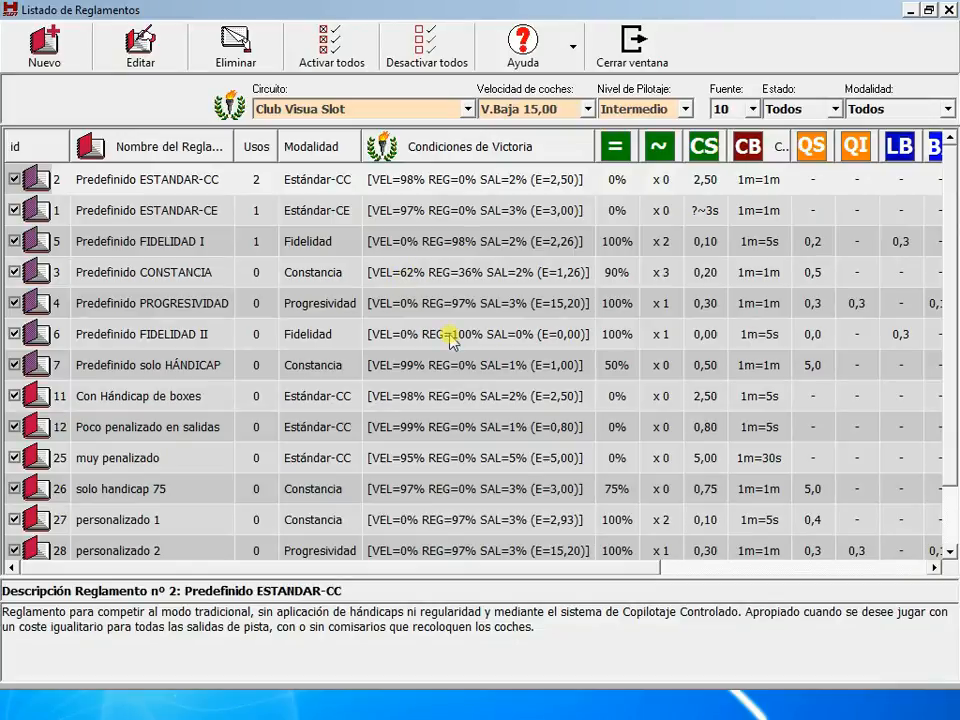
{"action": "key", "text": "alt+Tab"}
{"action": "left_click_drag", "start_coordinate": [211, 92], "coordinate": [215, 191]}
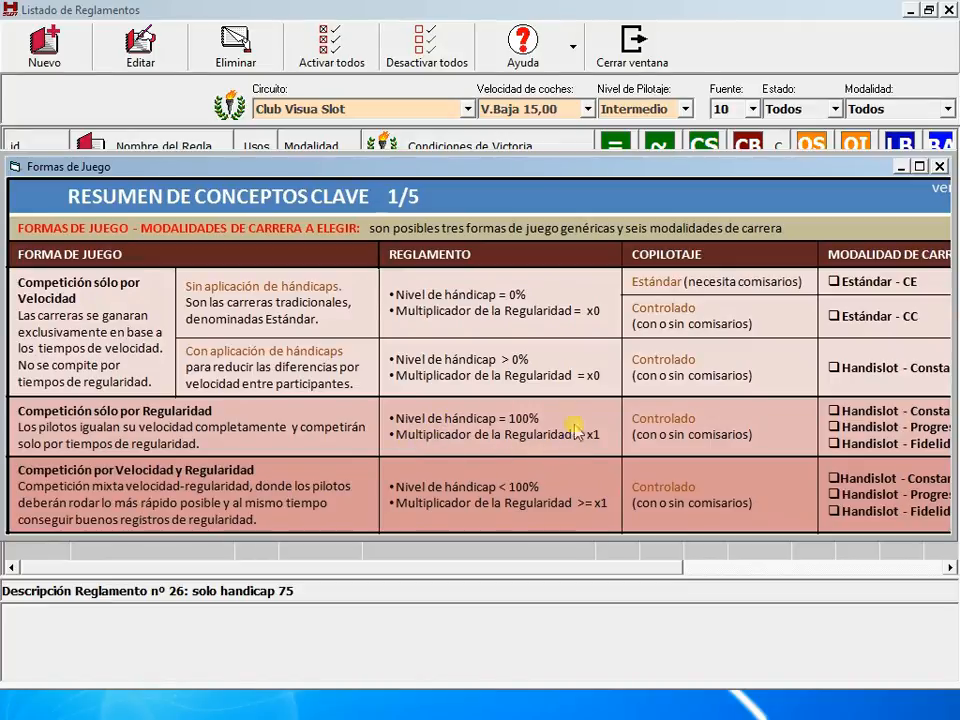
{"action": "left_click_drag", "start_coordinate": [553, 167], "coordinate": [515, 159]}
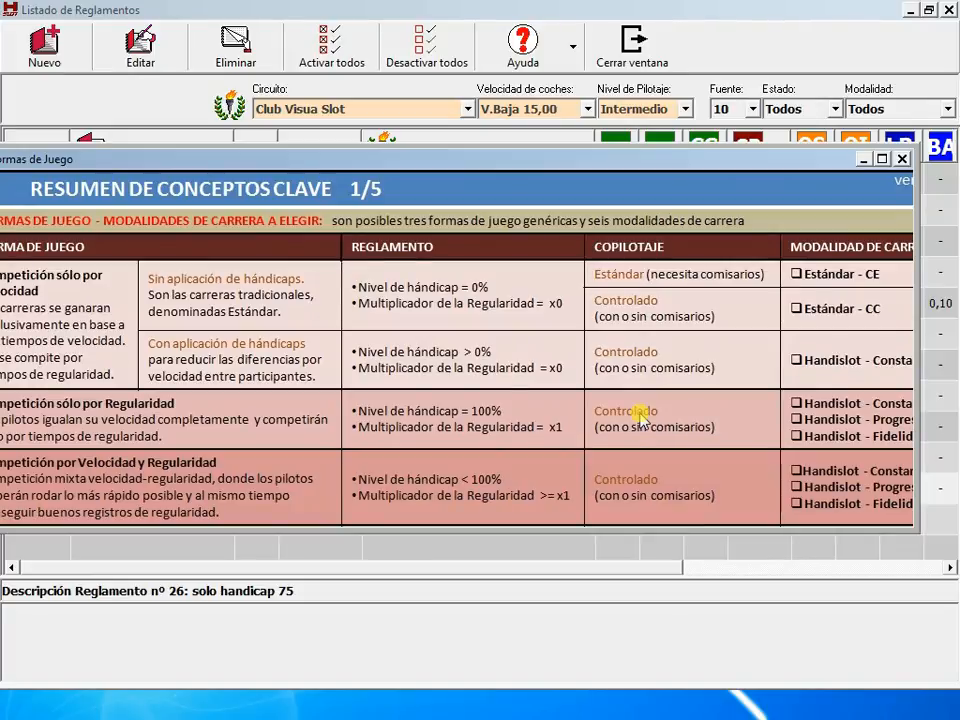
{"action": "left_click_drag", "start_coordinate": [766, 161], "coordinate": [698, 161]}
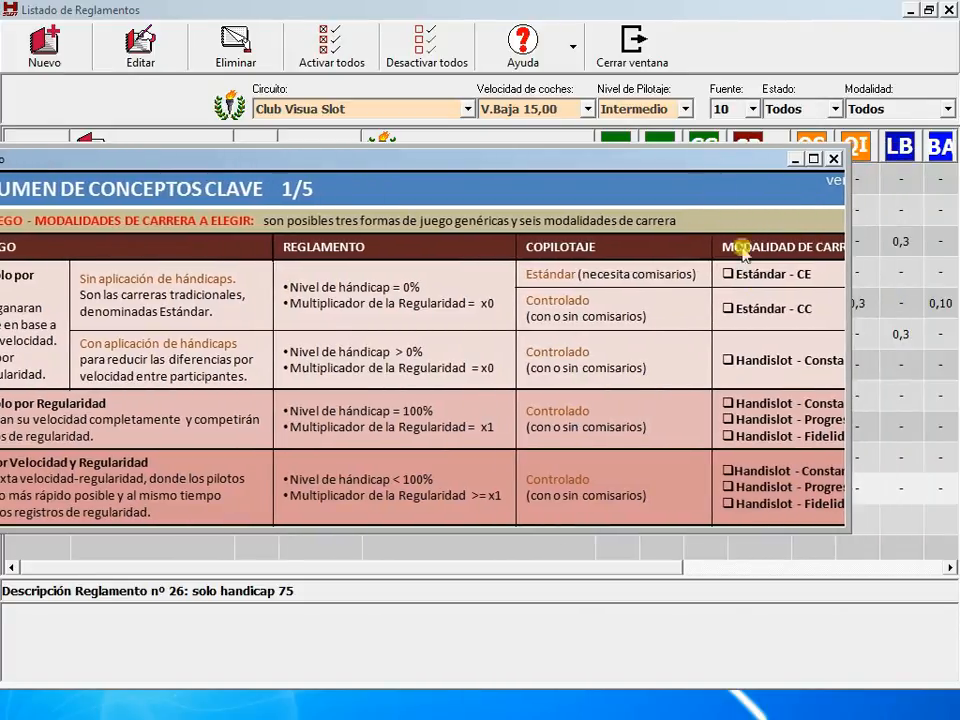
{"action": "left_click_drag", "start_coordinate": [850, 448], "coordinate": [902, 448]}
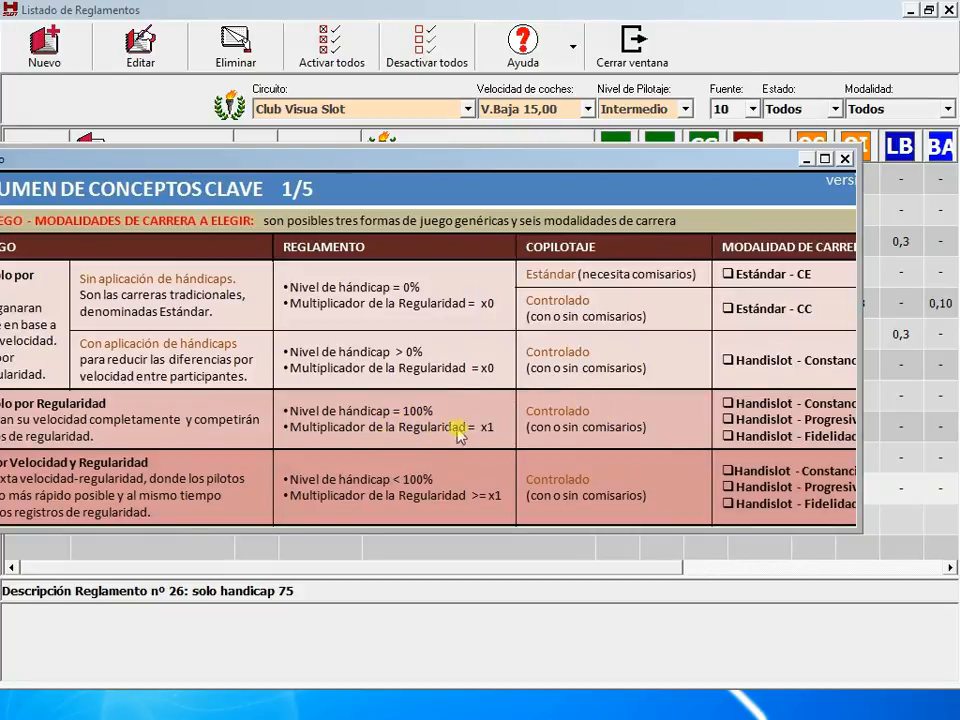
{"action": "left_click", "coordinate": [845, 159]}
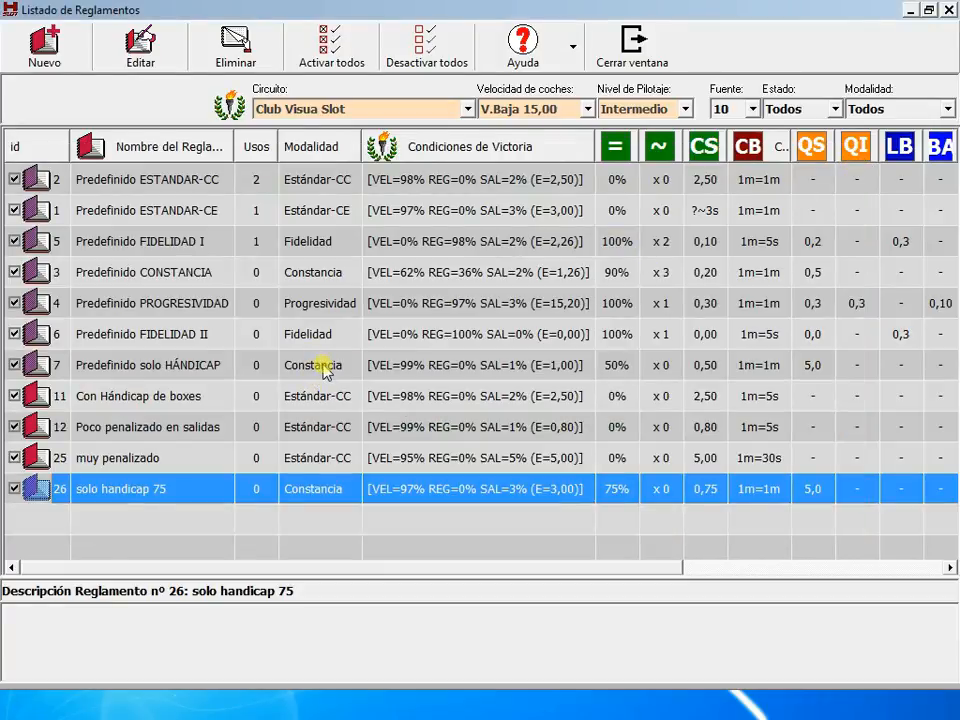
Start a new regulation based on Predefinido solo HÁNDICAP after viewing the description of Predefinido CONSTANCIA.
{"action": "left_click", "coordinate": [322, 368]}
{"action": "left_click", "coordinate": [208, 274]}
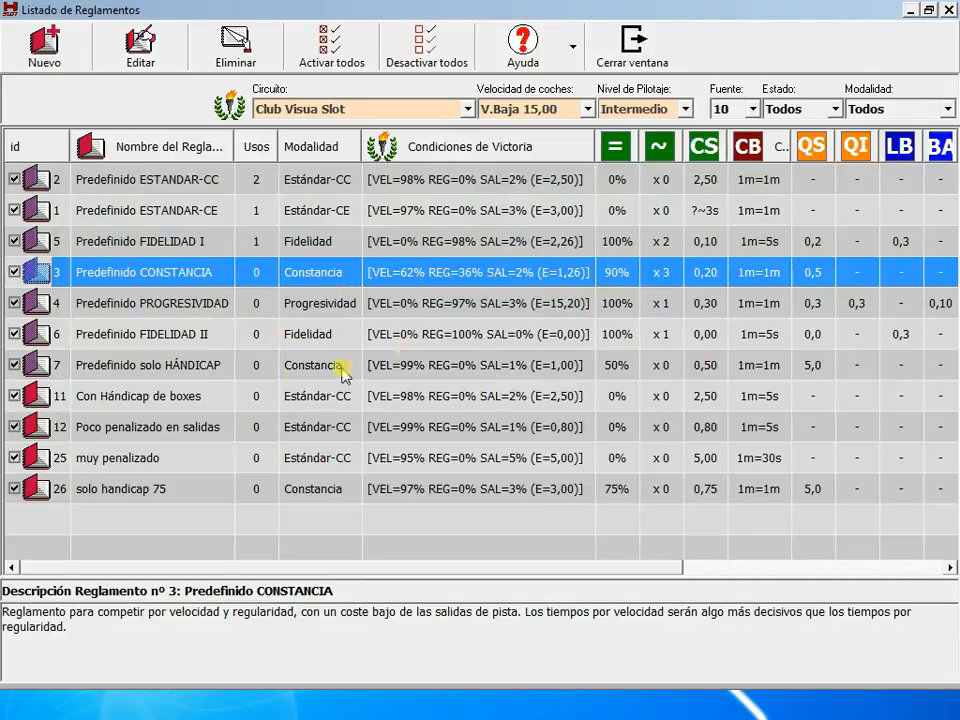
{"action": "left_click", "coordinate": [197, 368]}
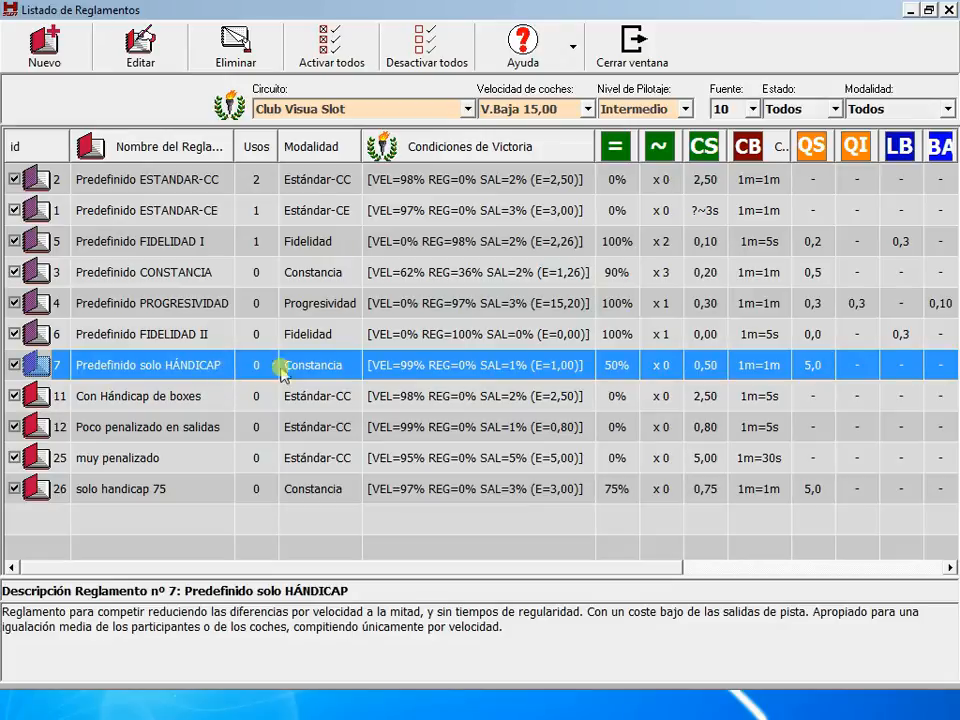
{"action": "left_click", "coordinate": [42, 50]}
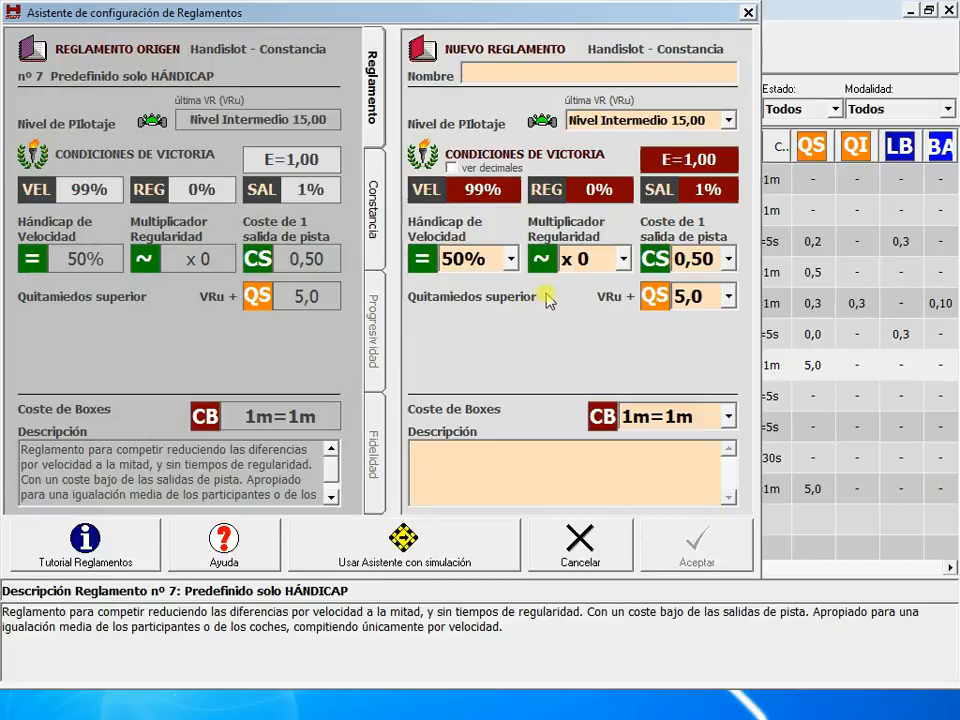
Consult the help table of game forms for the handicap and regularity settings, then close it.
{"action": "left_click", "coordinate": [234, 560]}
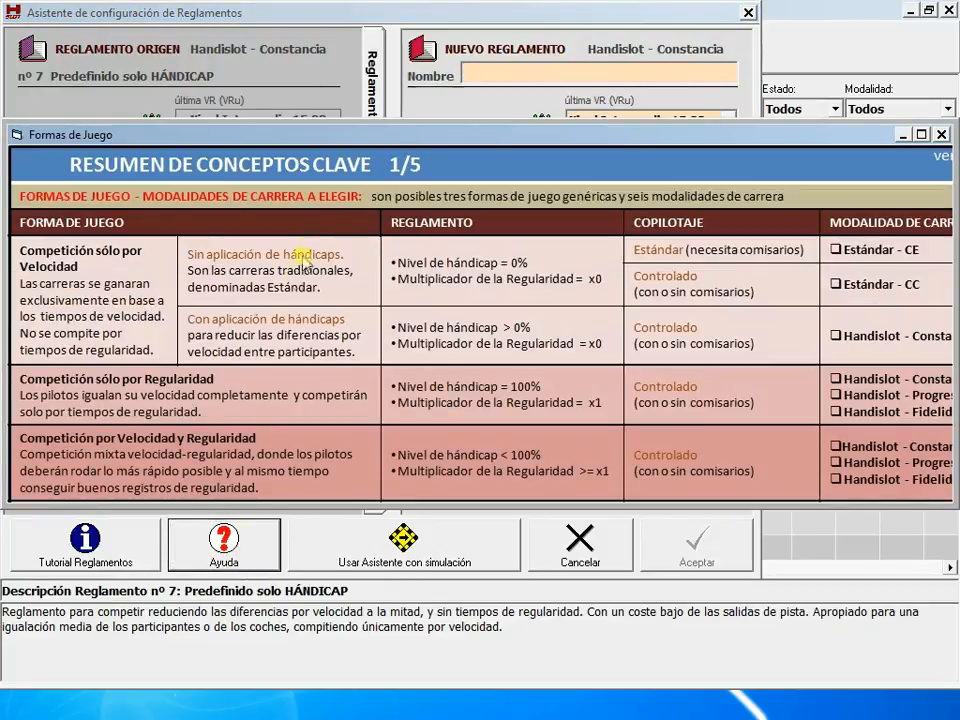
{"action": "left_click_drag", "start_coordinate": [345, 145], "coordinate": [355, 309]}
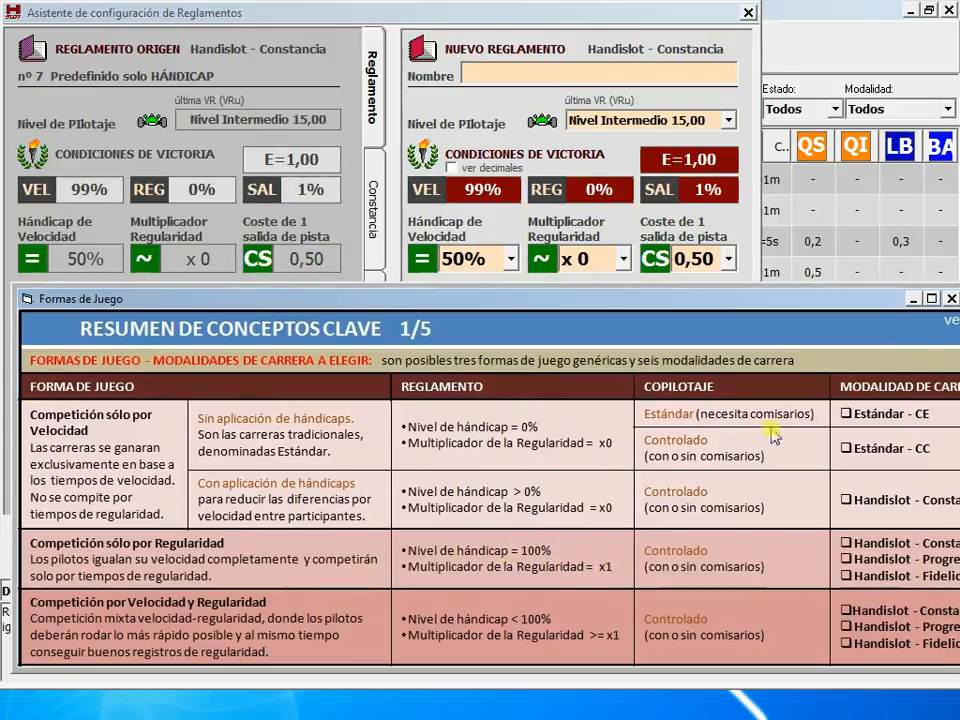
{"action": "left_click", "coordinate": [952, 298]}
Set the new regulation's speed handicap to 100% and its regularity multiplier to x 1.
{"action": "left_click", "coordinate": [480, 259]}
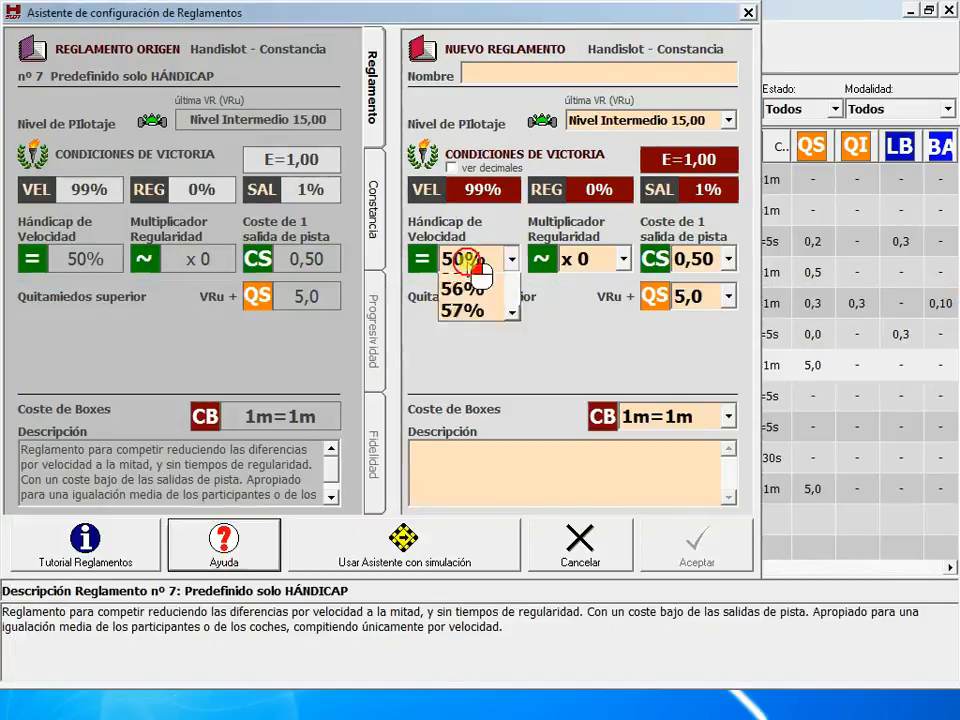
{"action": "scroll", "coordinate": [490, 390], "scroll_direction": "down", "scroll_amount": 14}
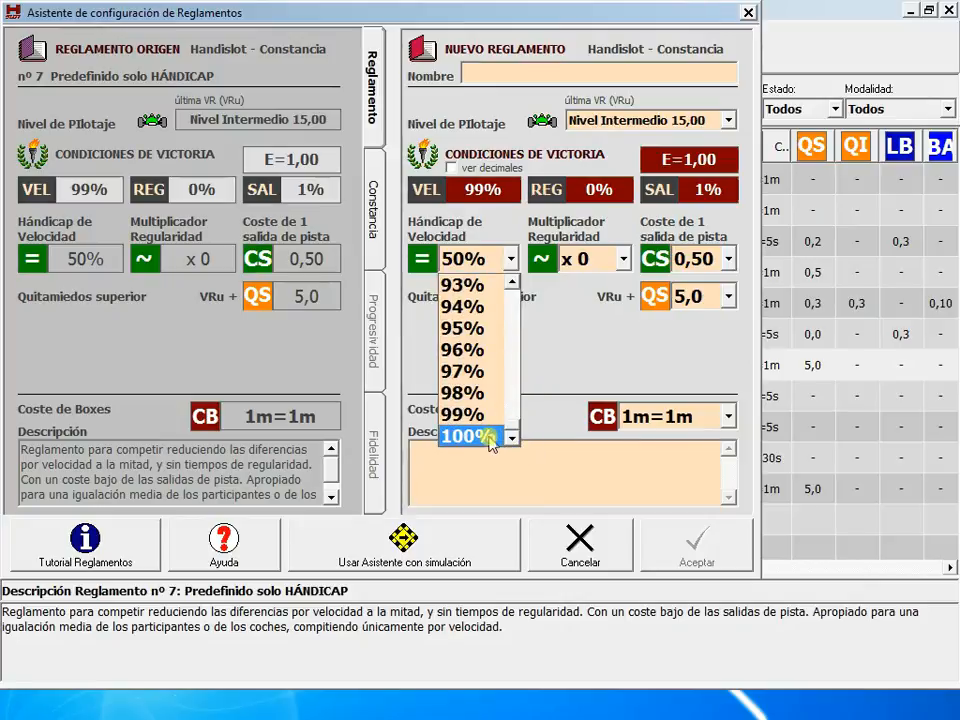
{"action": "left_click", "coordinate": [484, 435]}
{"action": "left_click", "coordinate": [622, 262]}
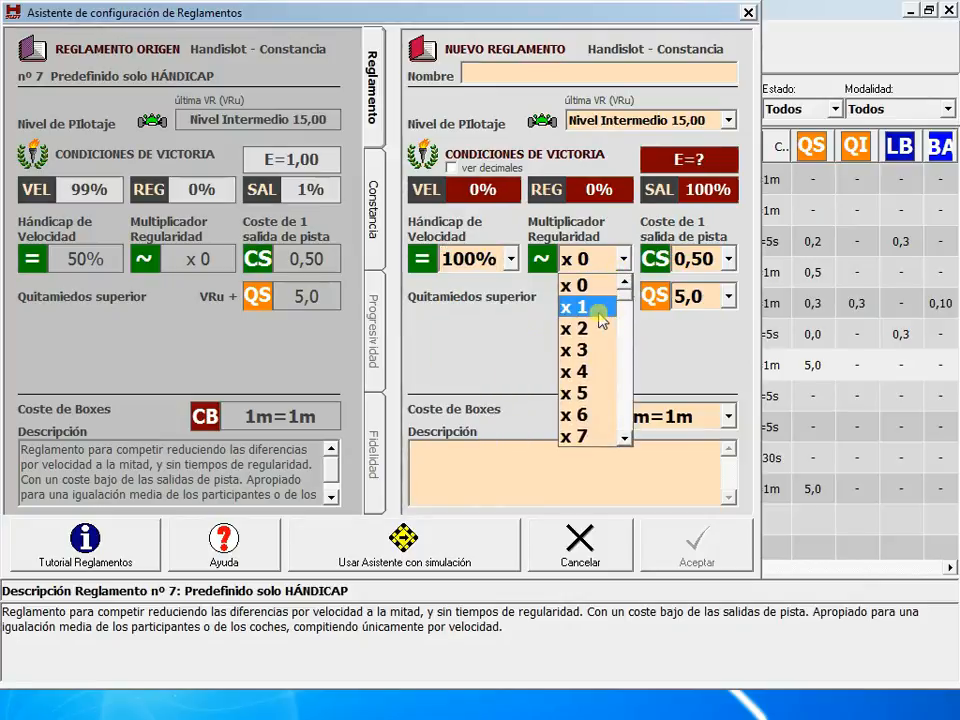
{"action": "left_click", "coordinate": [604, 309]}
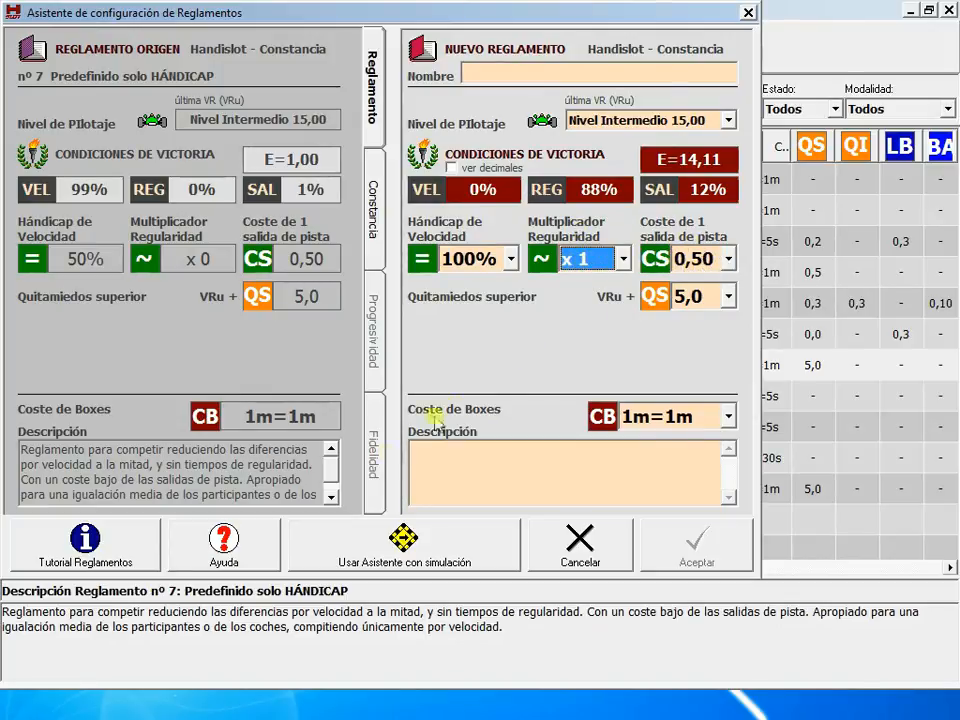
Check the regularity-only competition requirements in the help's game-forms table and close it.
{"action": "left_click", "coordinate": [232, 548]}
{"action": "left_click_drag", "start_coordinate": [516, 157], "coordinate": [497, 299]}
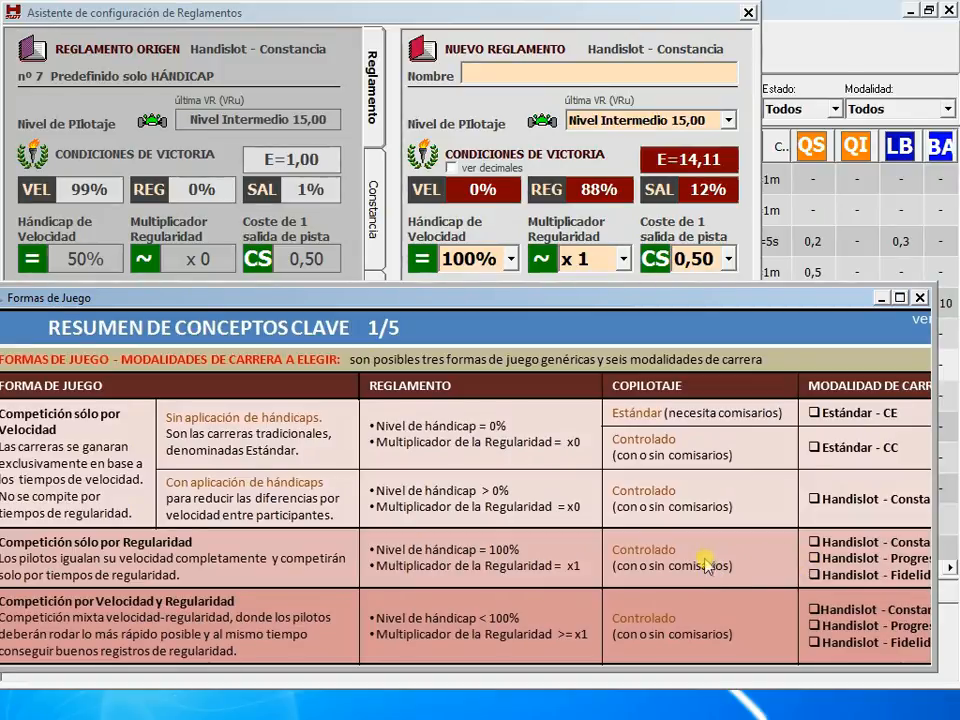
{"action": "left_click", "coordinate": [918, 298]}
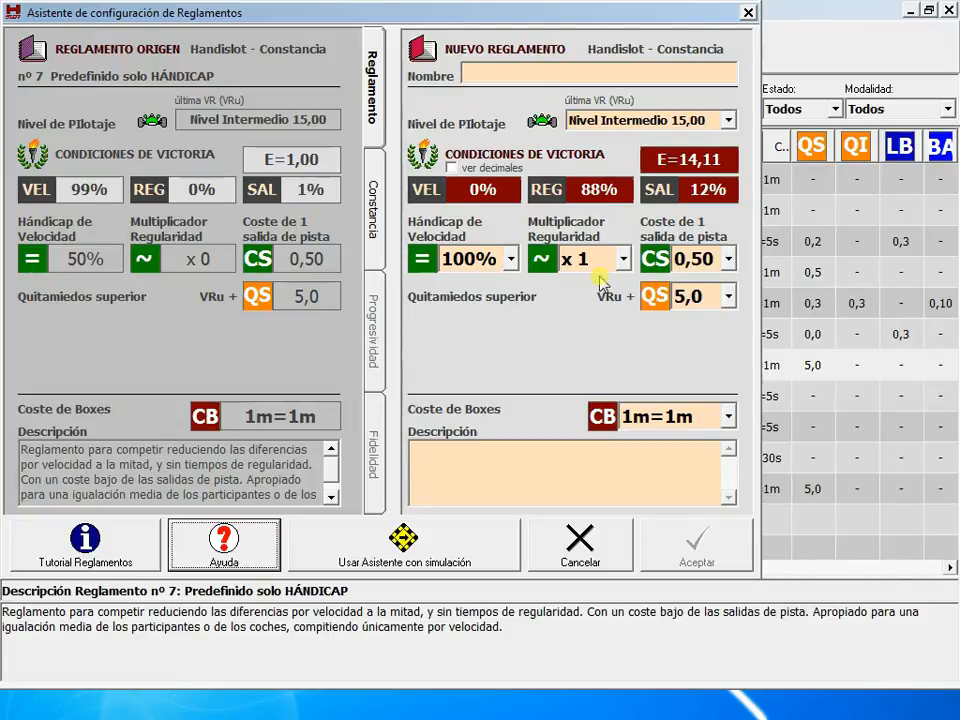
Try a cost per track exit (CS) of 0,02 and 0,05, and set it to 0,10.
{"action": "left_click", "coordinate": [728, 259]}
{"action": "scroll", "coordinate": [735, 312], "scroll_direction": "down", "scroll_amount": 2}
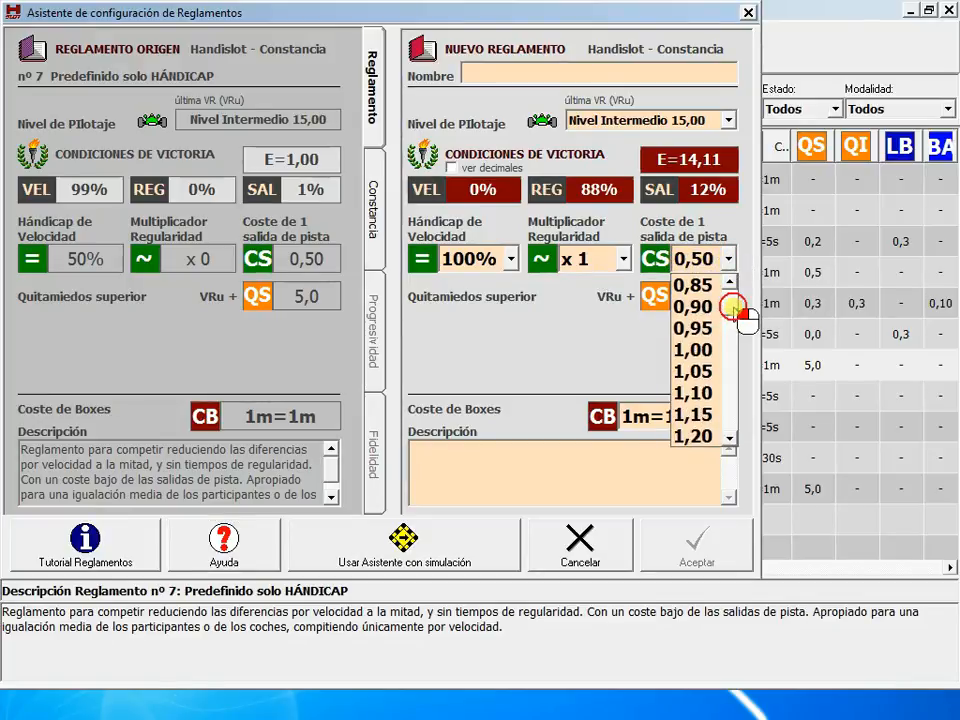
{"action": "scroll", "coordinate": [726, 320], "scroll_direction": "up", "scroll_amount": 6}
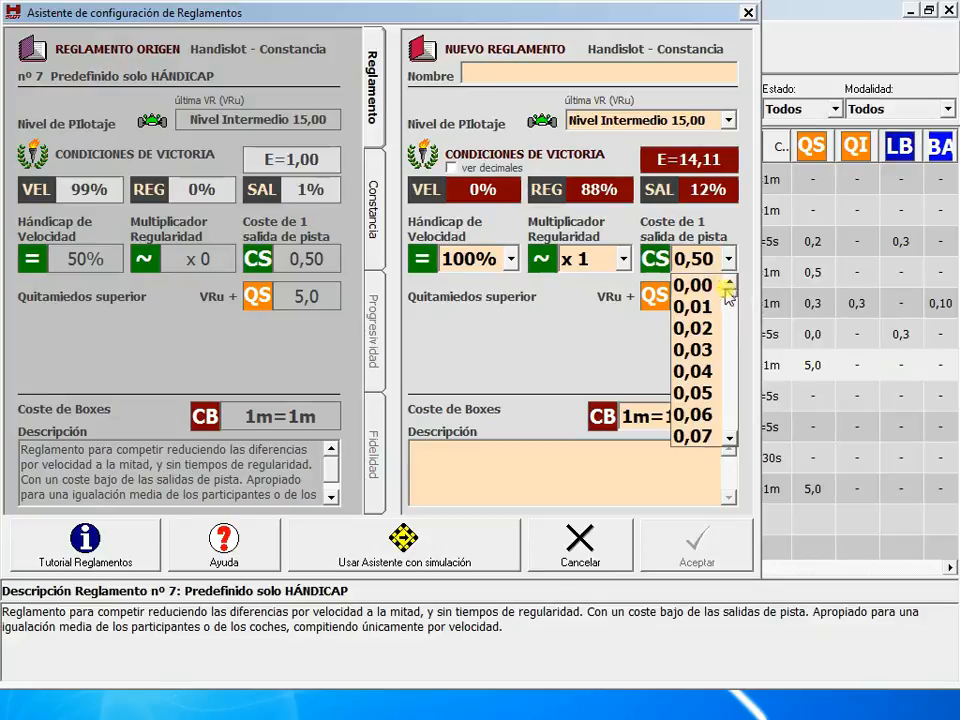
{"action": "left_click", "coordinate": [705, 328]}
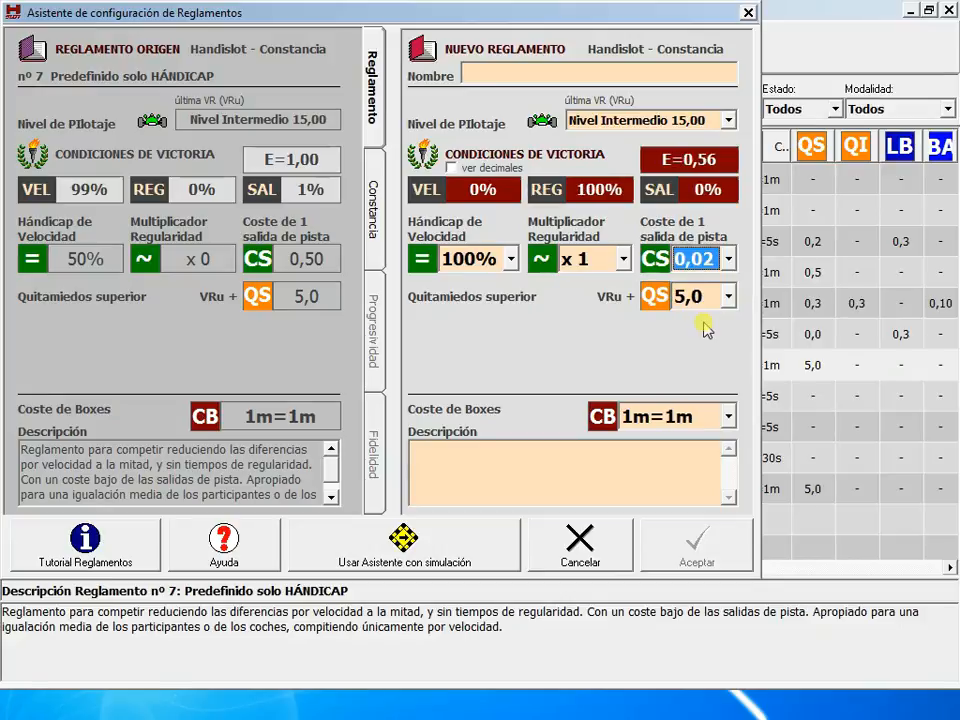
{"action": "left_click", "coordinate": [728, 260]}
{"action": "left_click", "coordinate": [706, 349]}
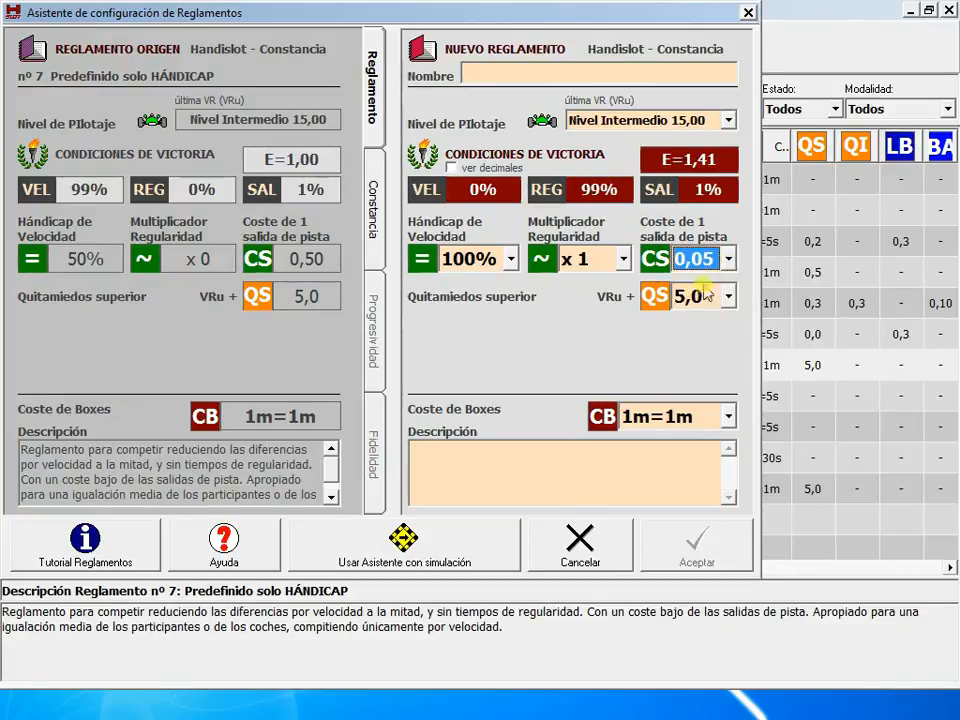
{"action": "left_click", "coordinate": [728, 262]}
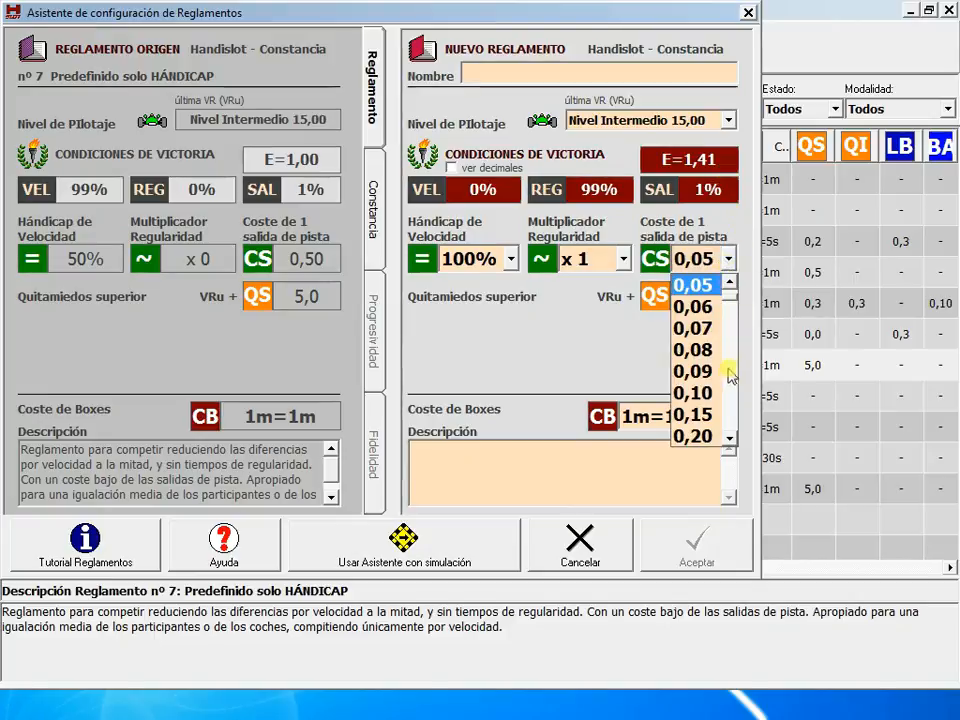
{"action": "left_click", "coordinate": [722, 390]}
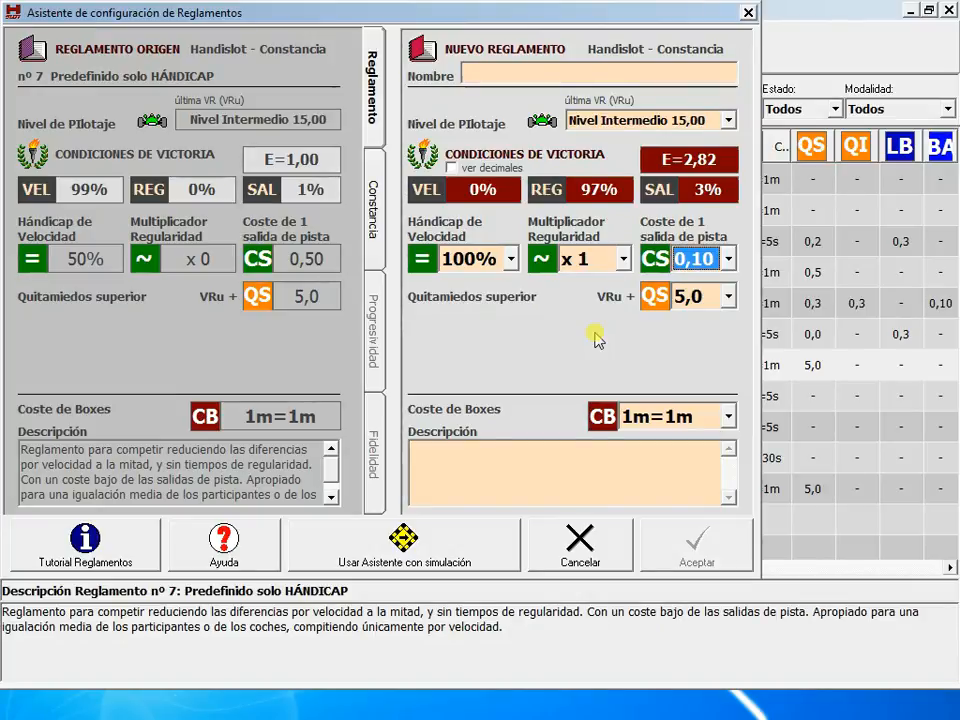
Try a regularity multiplier of x 10 in the new regulation and return it to x 1.
{"action": "left_click", "coordinate": [625, 259]}
{"action": "left_click", "coordinate": [625, 440]}
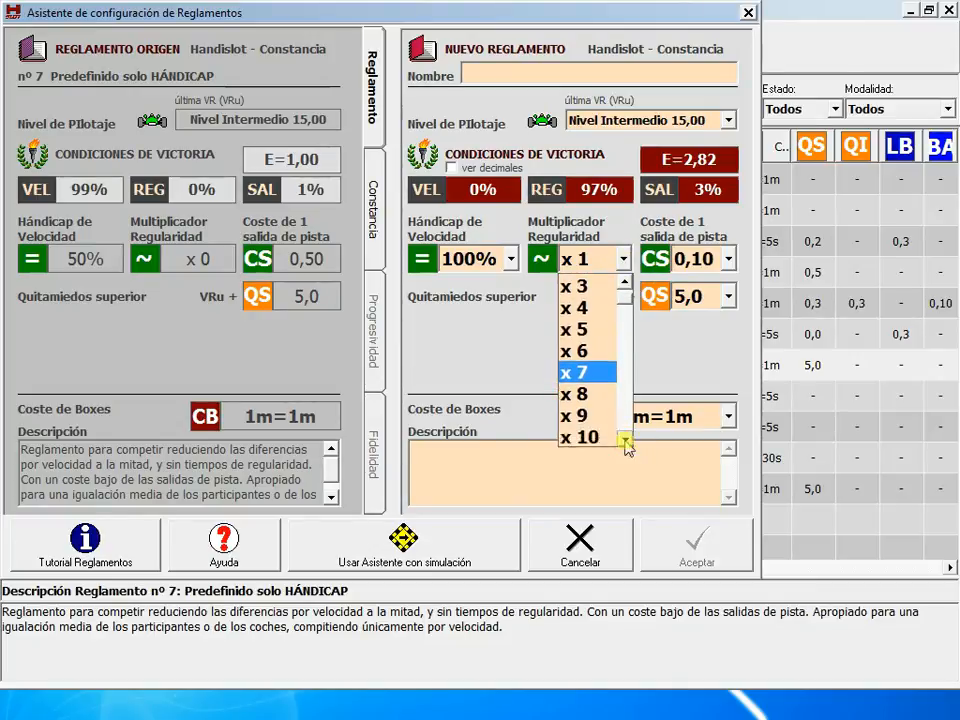
{"action": "left_click", "coordinate": [583, 436]}
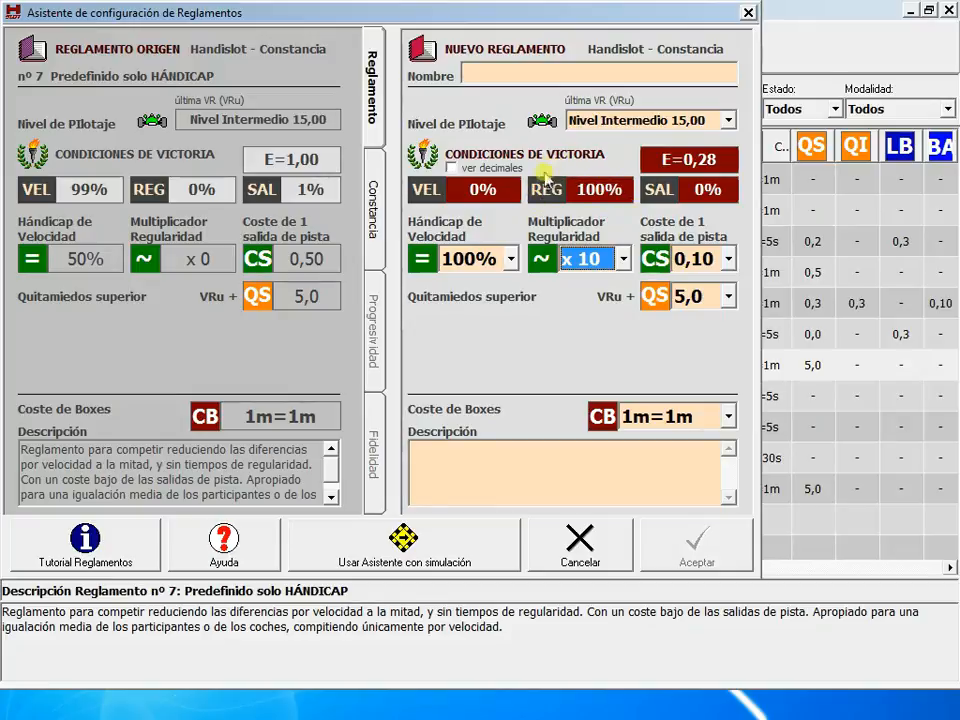
{"action": "left_click", "coordinate": [622, 261]}
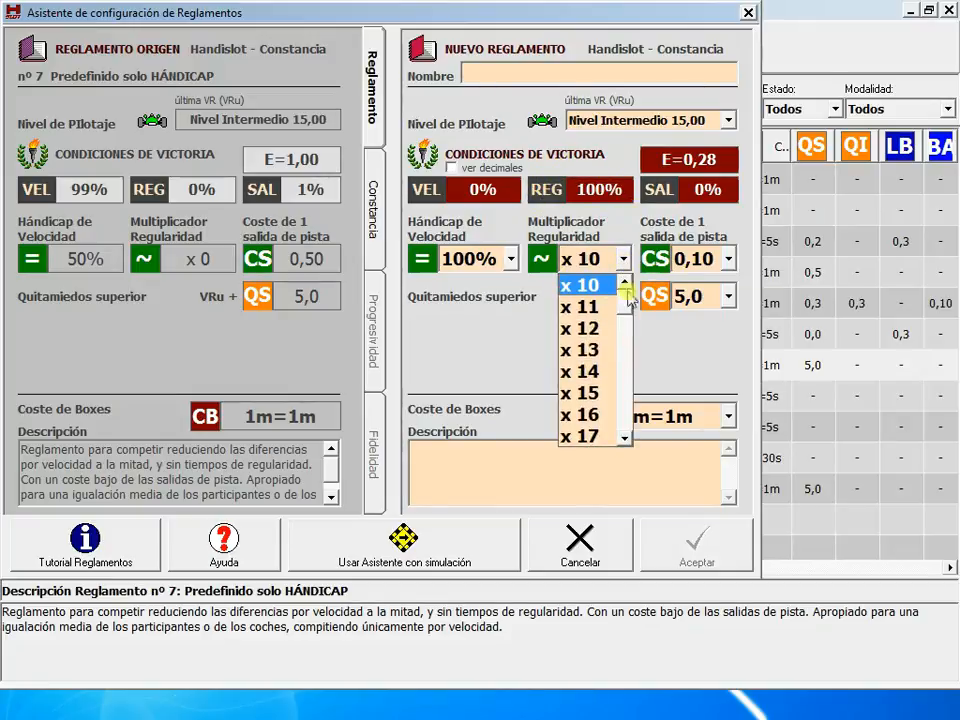
{"action": "scroll", "coordinate": [628, 318], "scroll_direction": "up", "scroll_amount": 4}
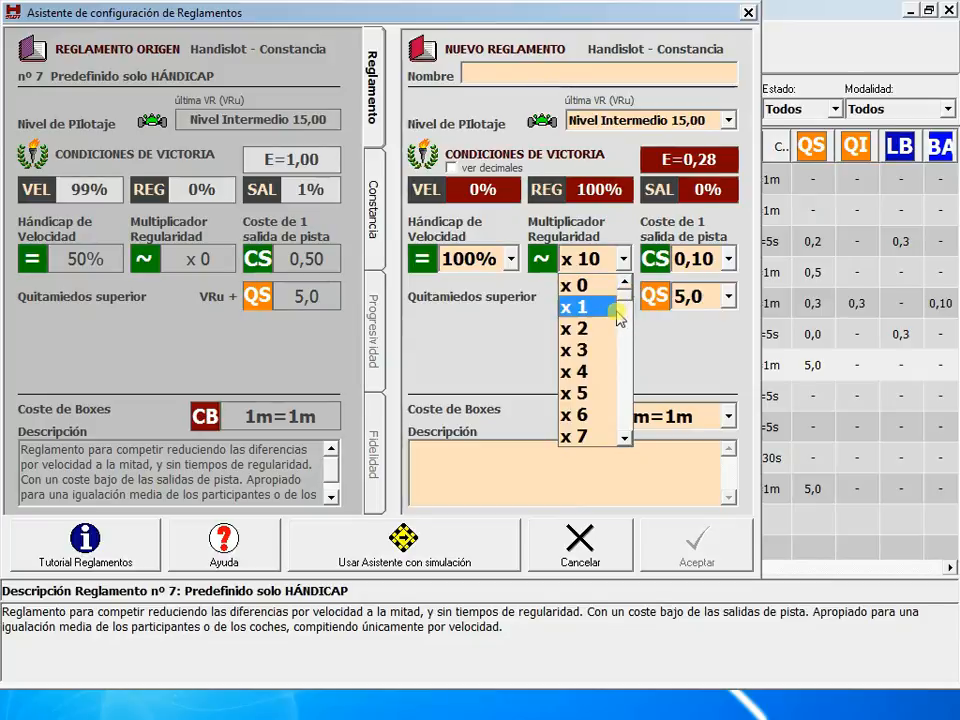
{"action": "left_click", "coordinate": [581, 304]}
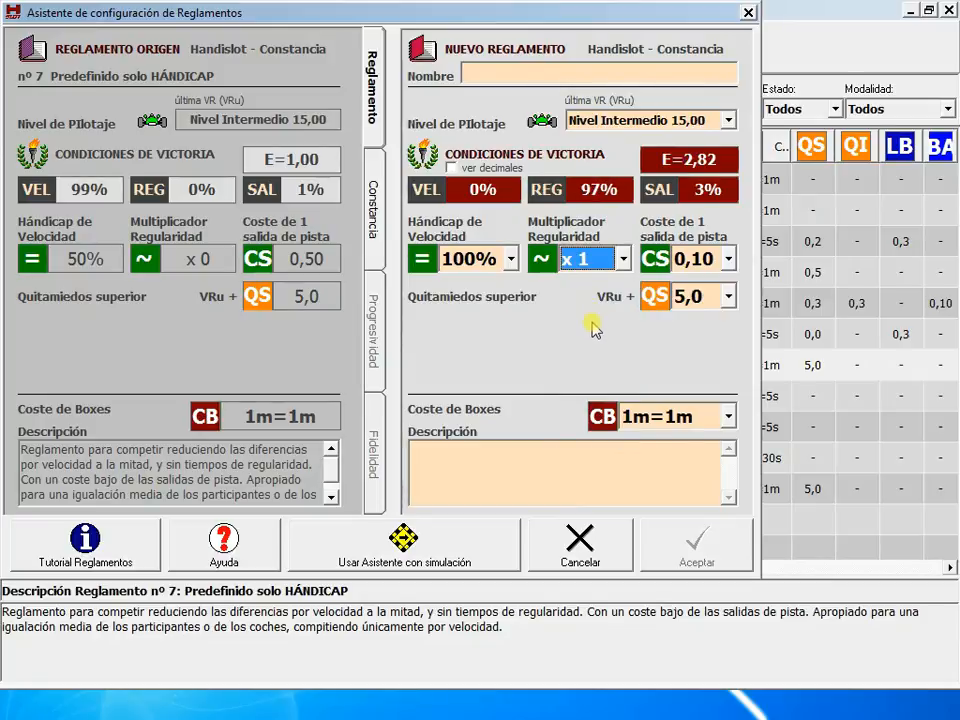
Raise the new regulation's regularity multiplier to x 10.
{"action": "left_click", "coordinate": [624, 260]}
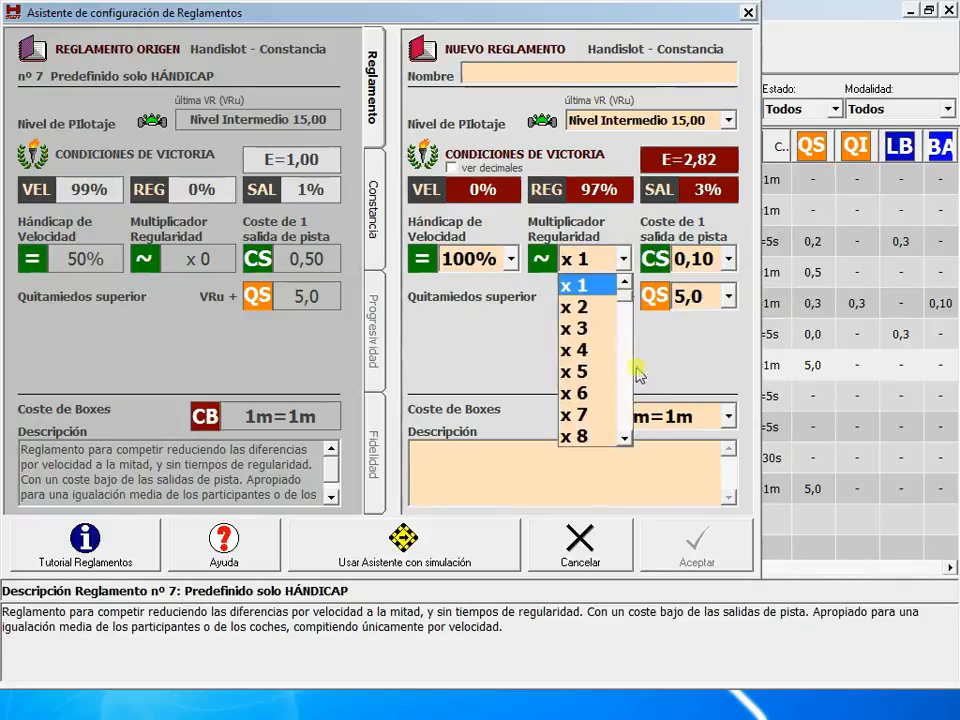
{"action": "left_click", "coordinate": [622, 440]}
{"action": "left_click", "coordinate": [622, 440]}
{"action": "left_click", "coordinate": [583, 392]}
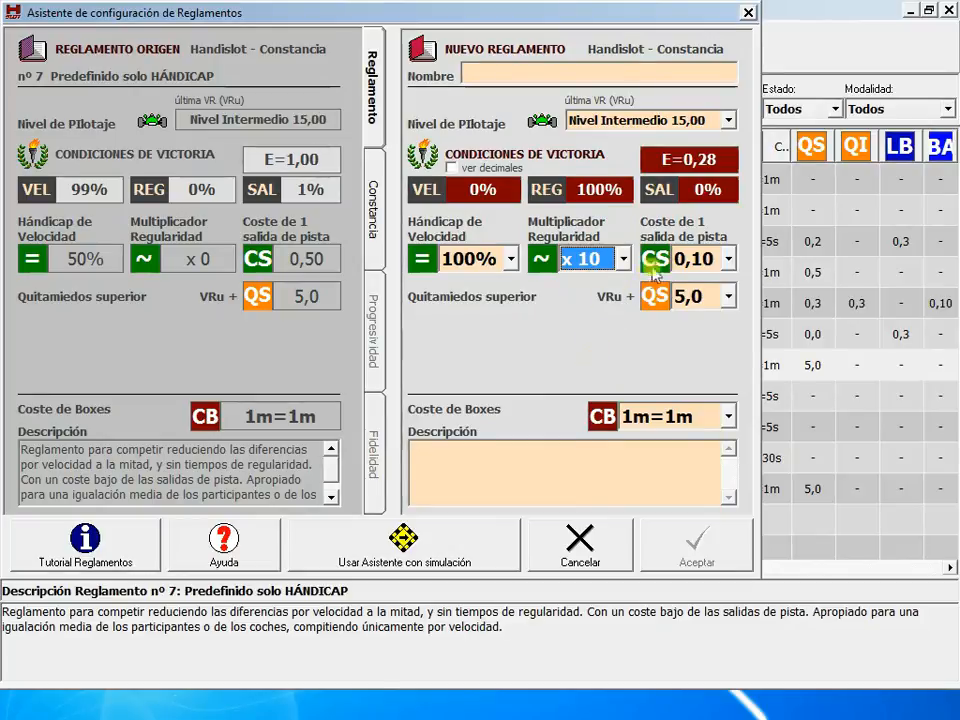
Set the cost of one track exit (CS) in the new regulation to 1,00.
{"action": "left_click", "coordinate": [730, 262]}
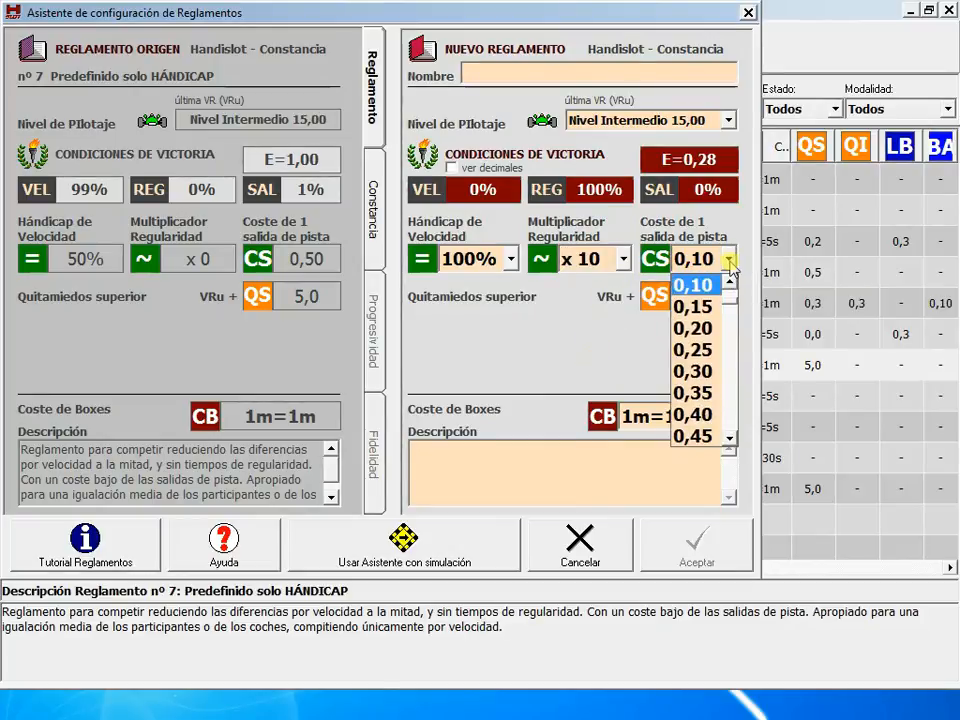
{"action": "left_click", "coordinate": [729, 439]}
{"action": "left_click", "coordinate": [729, 439]}
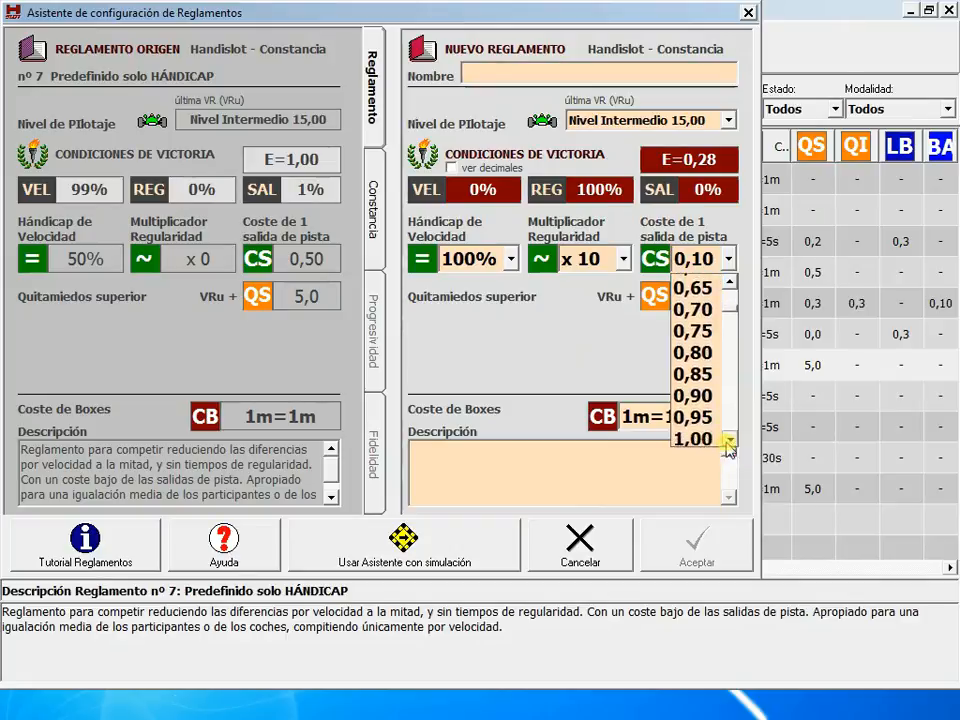
{"action": "left_click", "coordinate": [729, 414]}
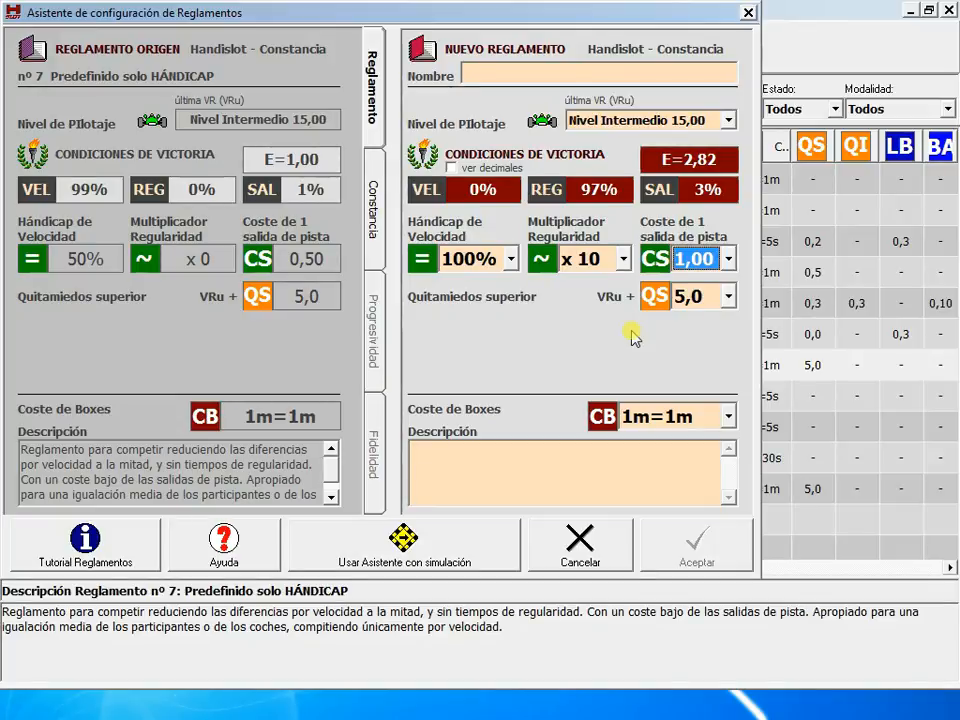
Set the regularity multiplier back to x 1, keeping the track exit cost at 1,00.
{"action": "left_click", "coordinate": [623, 258]}
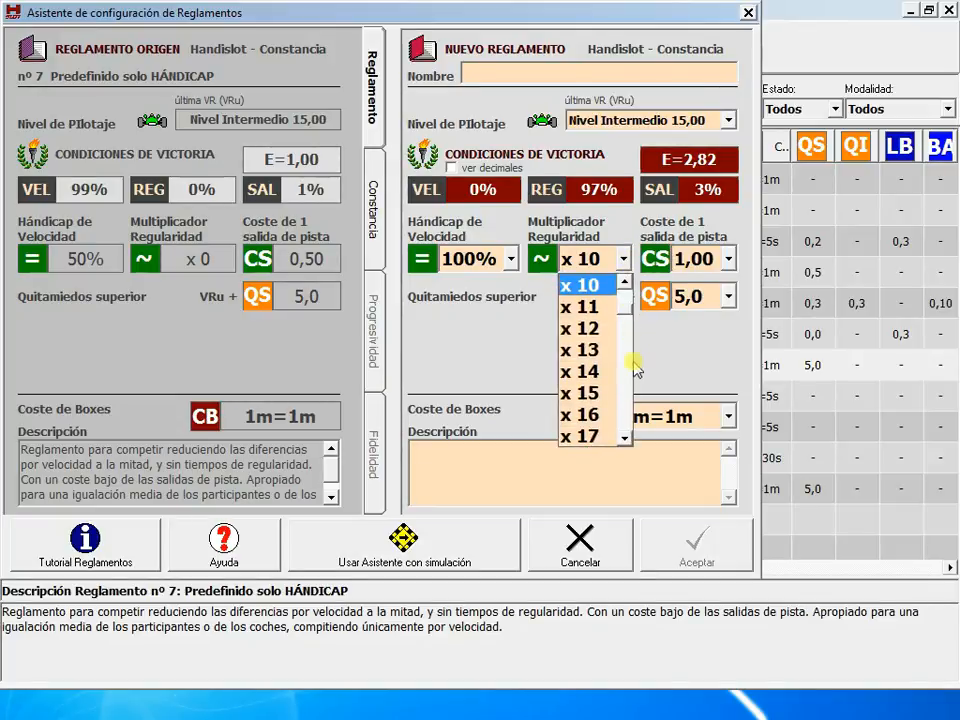
{"action": "scroll", "coordinate": [613, 311], "scroll_direction": "up", "scroll_amount": 4}
{"action": "left_click", "coordinate": [613, 307]}
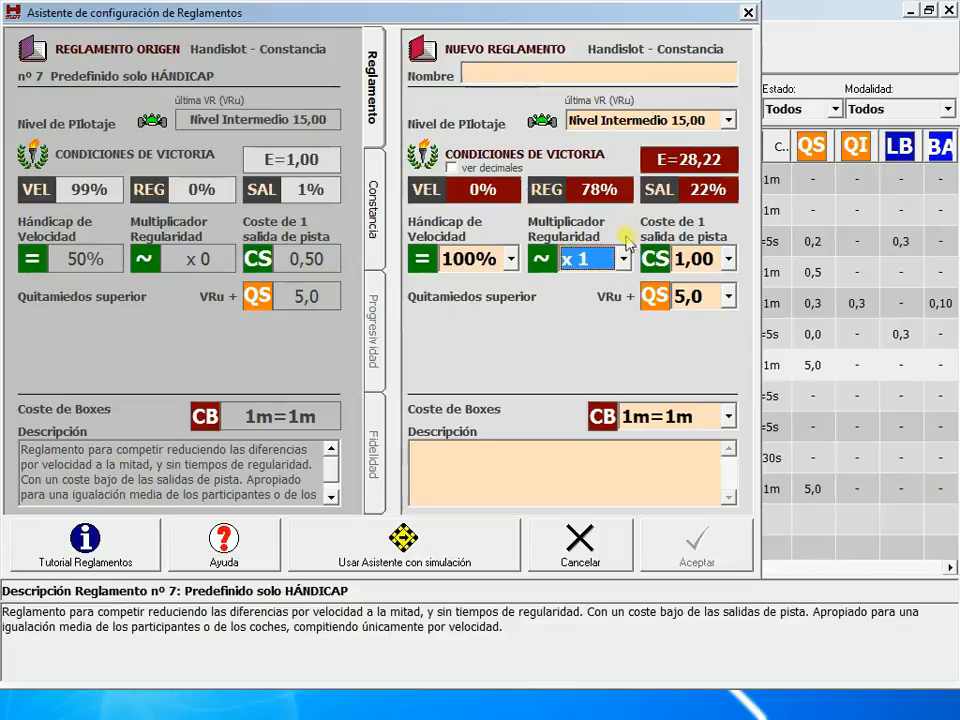
Set the cost of one track exit (CS) in the new regulation to 0,10.
{"action": "left_click", "coordinate": [727, 259]}
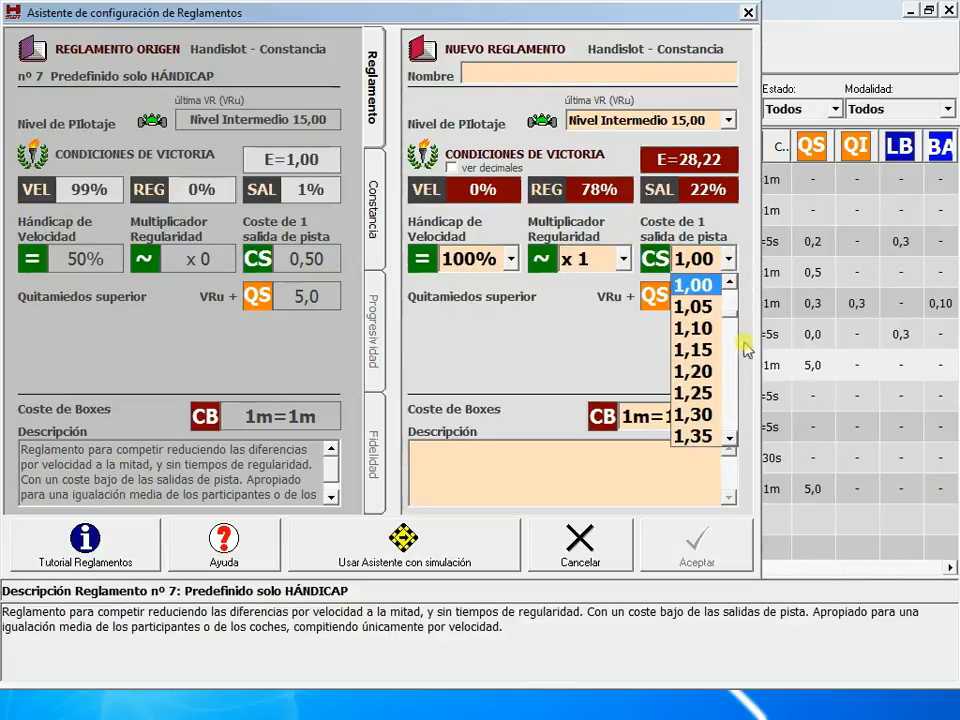
{"action": "left_click_drag", "start_coordinate": [735, 317], "coordinate": [729, 296]}
{"action": "left_click", "coordinate": [718, 328]}
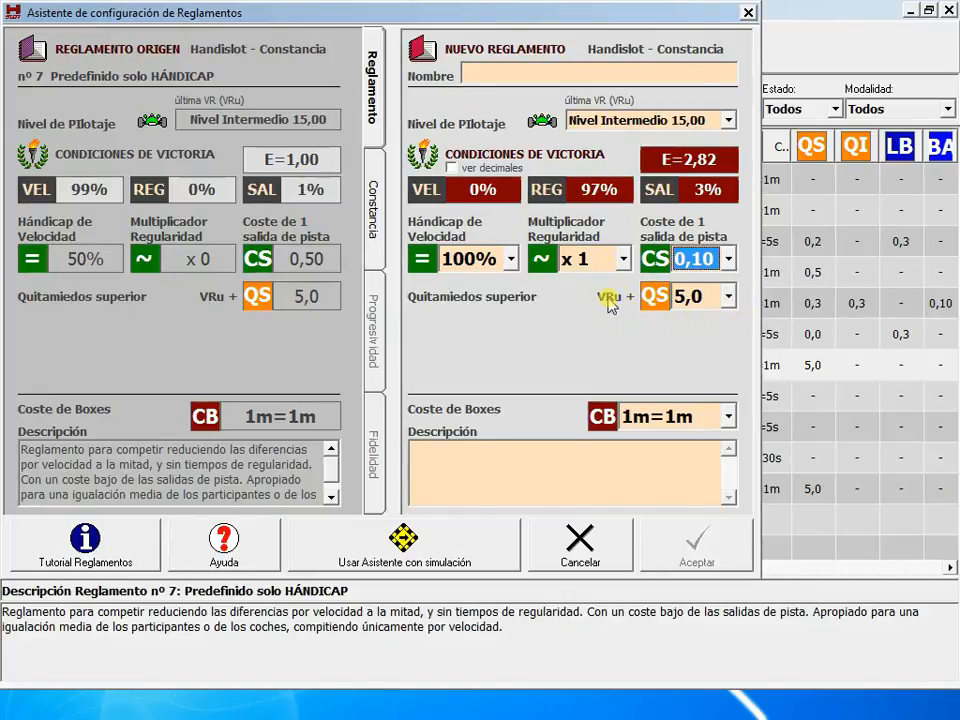
Show the Constancia explanation and set the new regulation's upper limit (Quitamiedos superior, QS) to 0,4.
{"action": "left_click", "coordinate": [377, 210]}
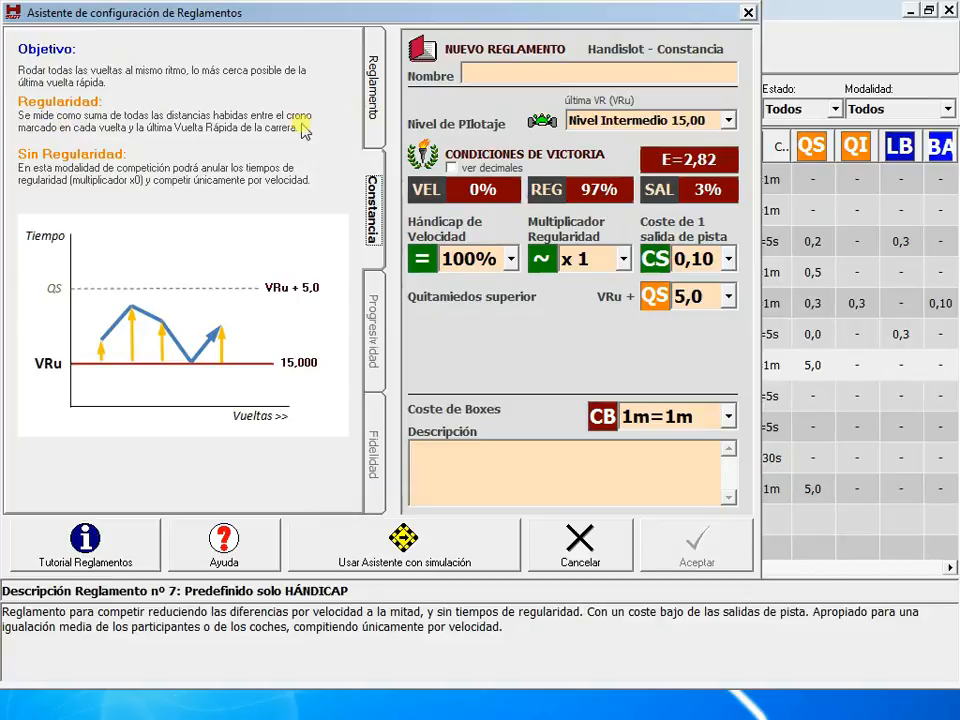
{"action": "mouse_move", "coordinate": [48, 370]}
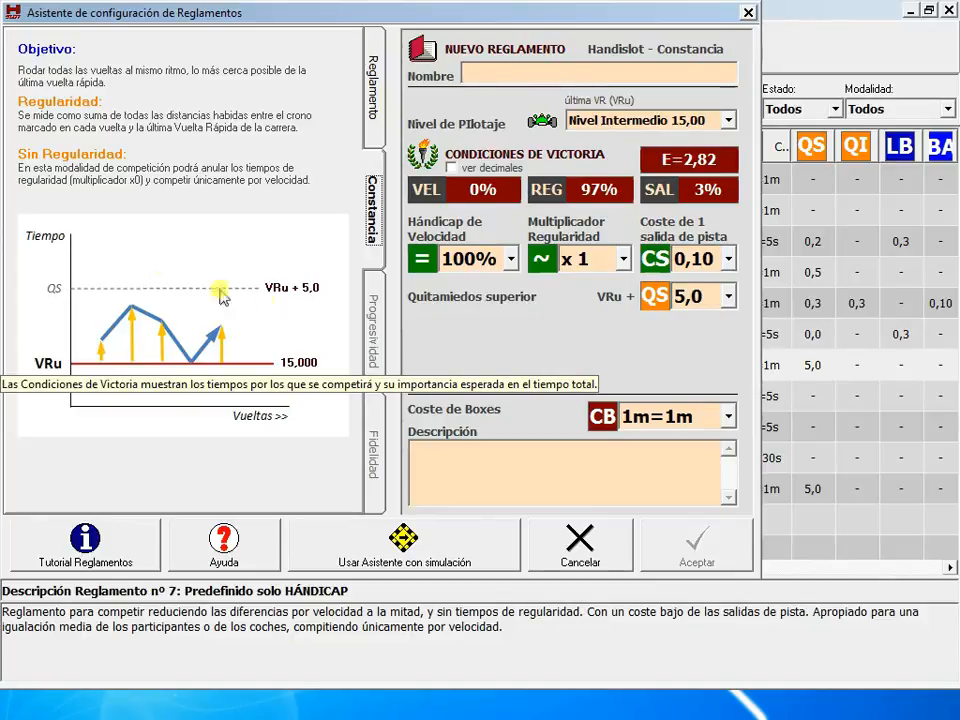
{"action": "left_click", "coordinate": [730, 298]}
{"action": "scroll", "coordinate": [729, 429], "scroll_direction": "up", "scroll_amount": 3}
{"action": "left_click_drag", "start_coordinate": [729, 429], "coordinate": [739, 339]}
{"action": "left_click", "coordinate": [705, 343]}
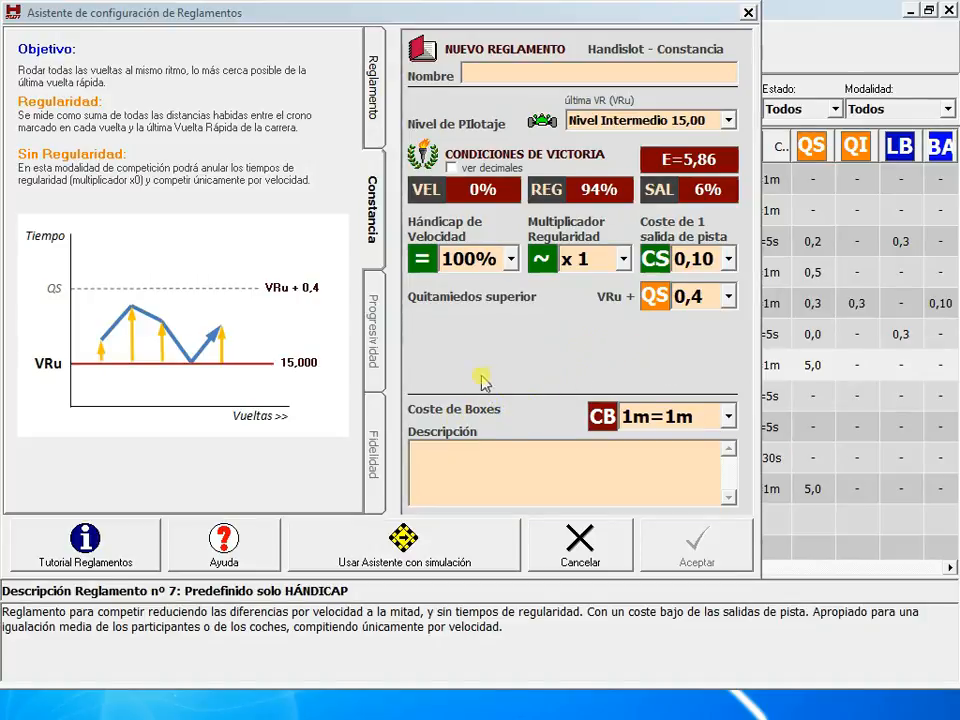
Set the pit cost (Coste de Boxes, CB) of the new regulation to 1m=5s.
{"action": "left_click", "coordinate": [681, 418]}
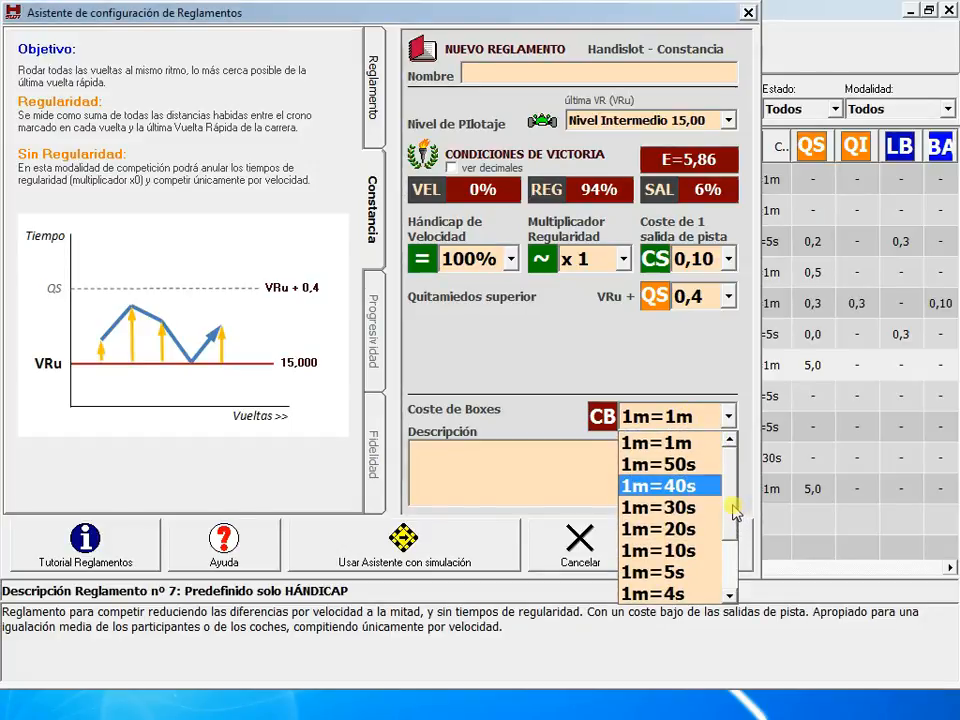
{"action": "left_click_drag", "start_coordinate": [733, 505], "coordinate": [733, 467]}
{"action": "left_click", "coordinate": [733, 567]}
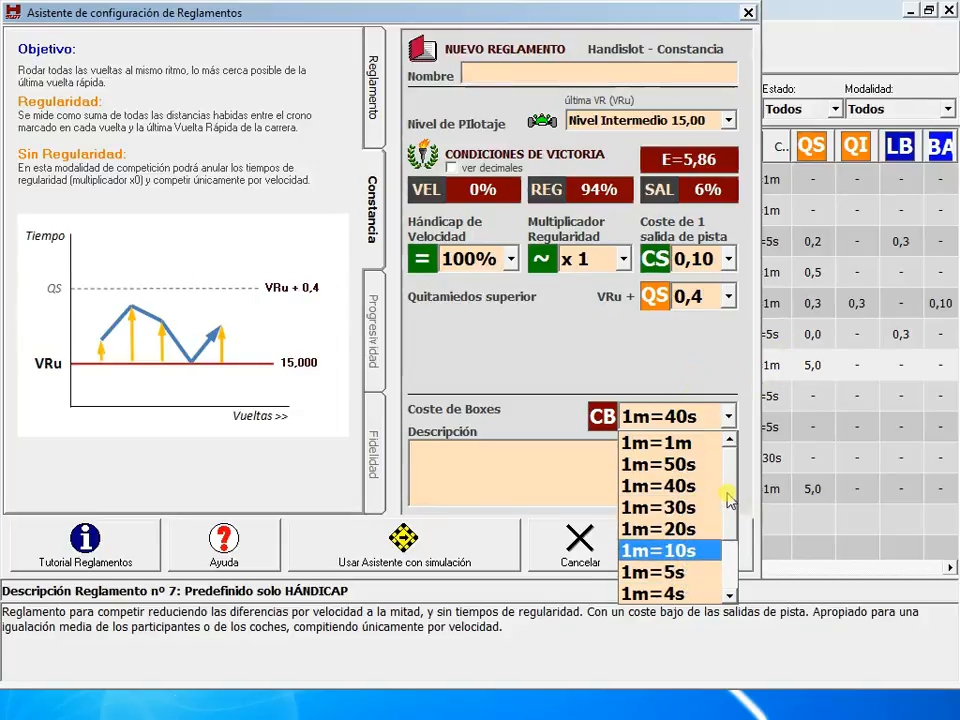
{"action": "left_click", "coordinate": [731, 556]}
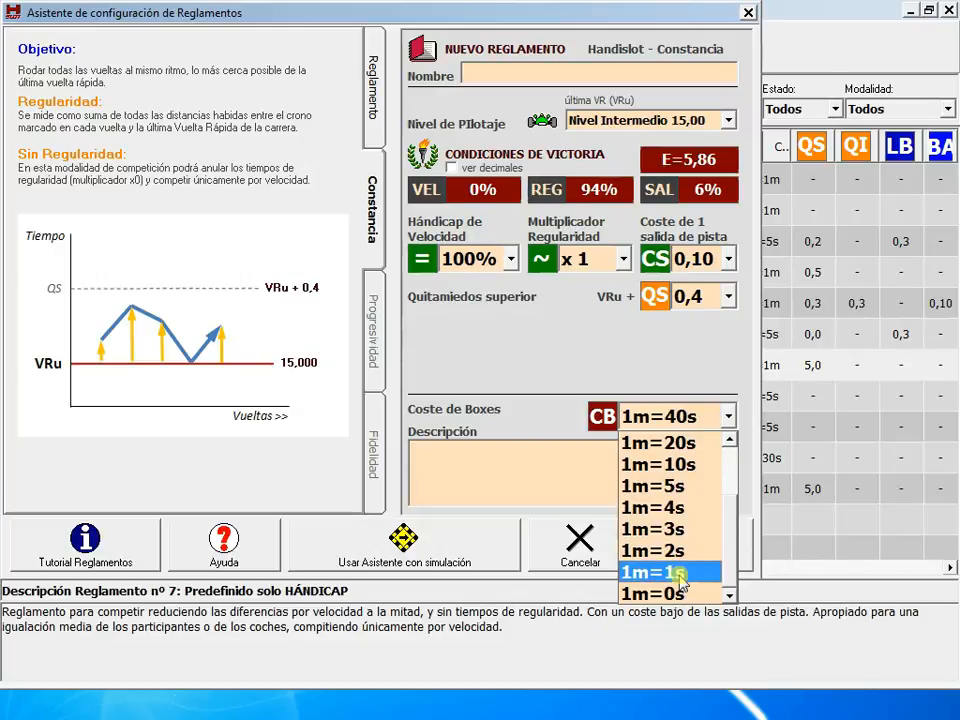
{"action": "left_click", "coordinate": [650, 486]}
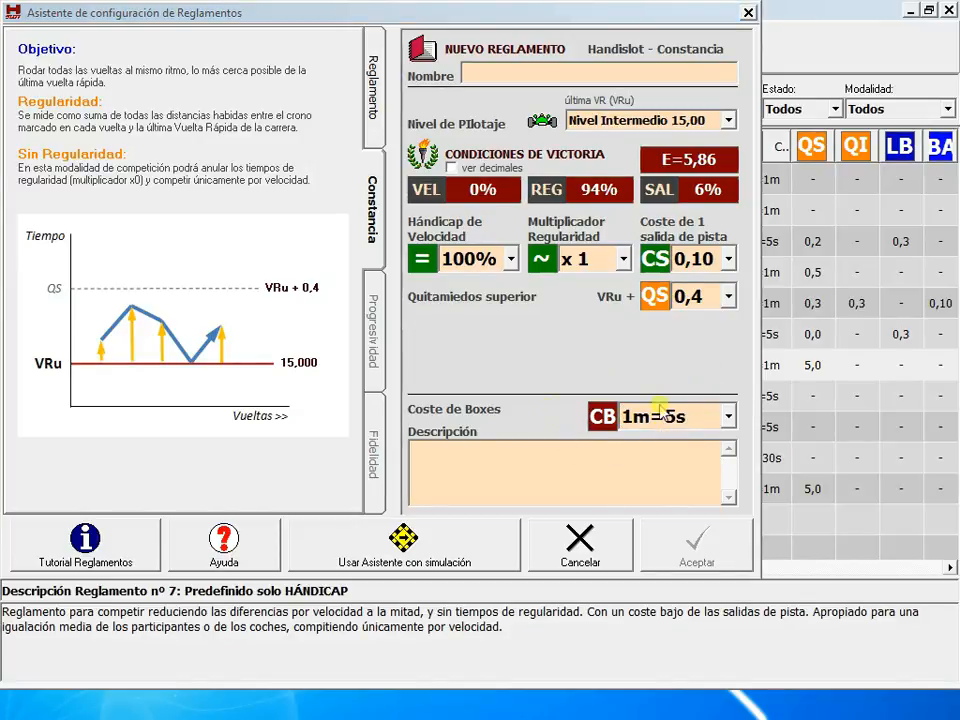
Try naming the new regulation with a text beginning "QS 0,".
{"action": "left_click", "coordinate": [438, 464]}
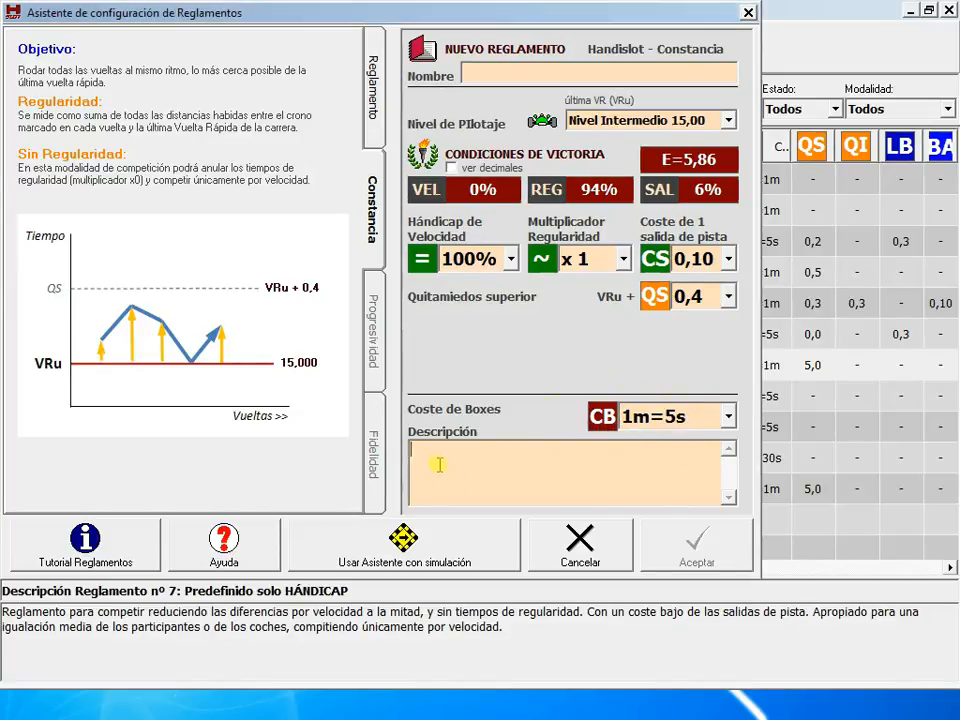
{"action": "left_click", "coordinate": [487, 68]}
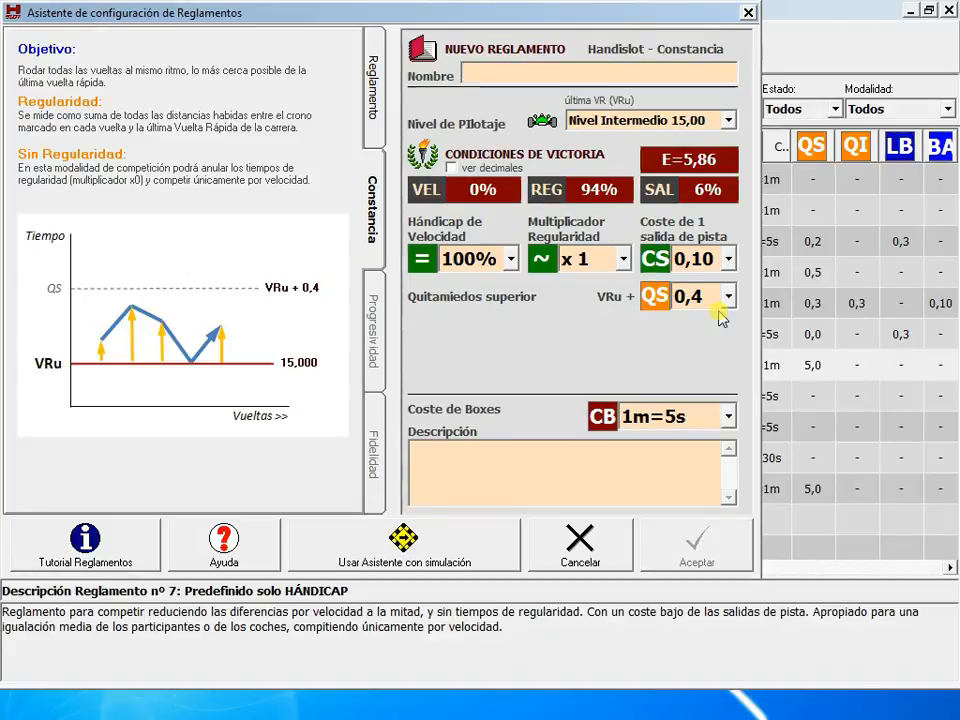
{"action": "type", "text": "QS"}
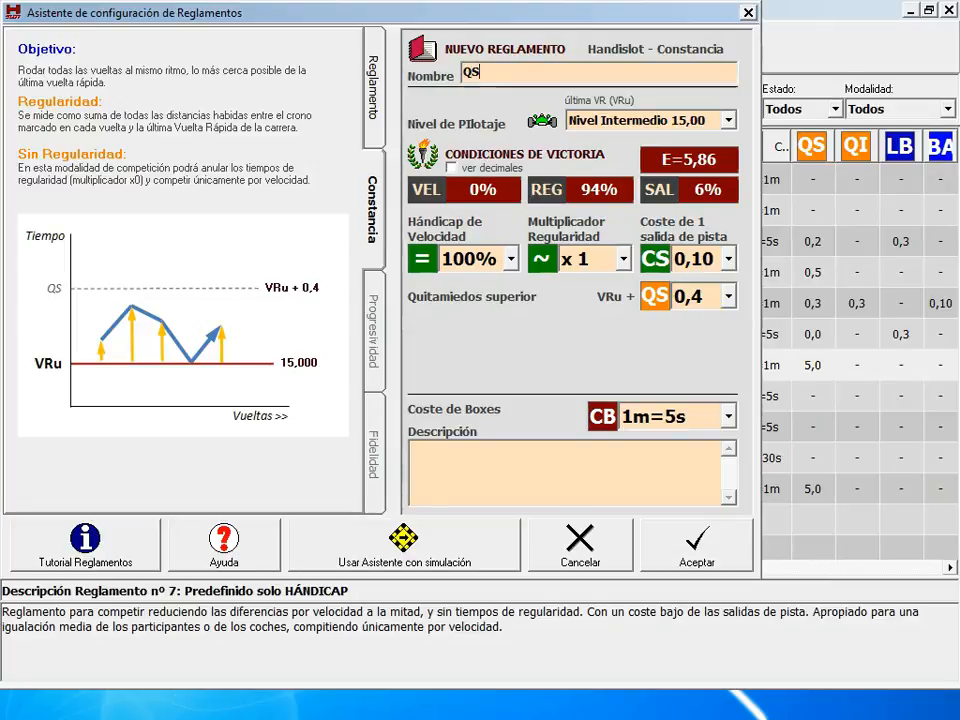
{"action": "type", "text": " 0,"}
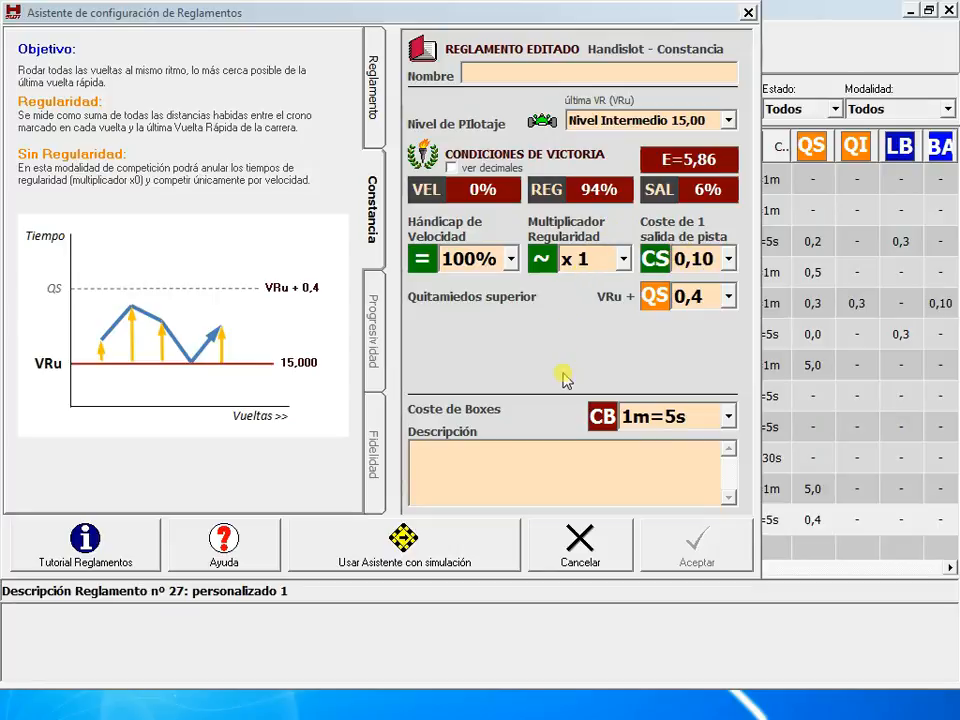
Lower the track exit cost (CS) of the edited regulation personalizado 1 to 0,05.
{"action": "left_click", "coordinate": [729, 261]}
{"action": "left_click", "coordinate": [730, 283]}
{"action": "left_click", "coordinate": [730, 283]}
{"action": "left_click", "coordinate": [730, 283]}
{"action": "left_click", "coordinate": [730, 283]}
{"action": "left_click", "coordinate": [730, 283]}
{"action": "left_click", "coordinate": [718, 288]}
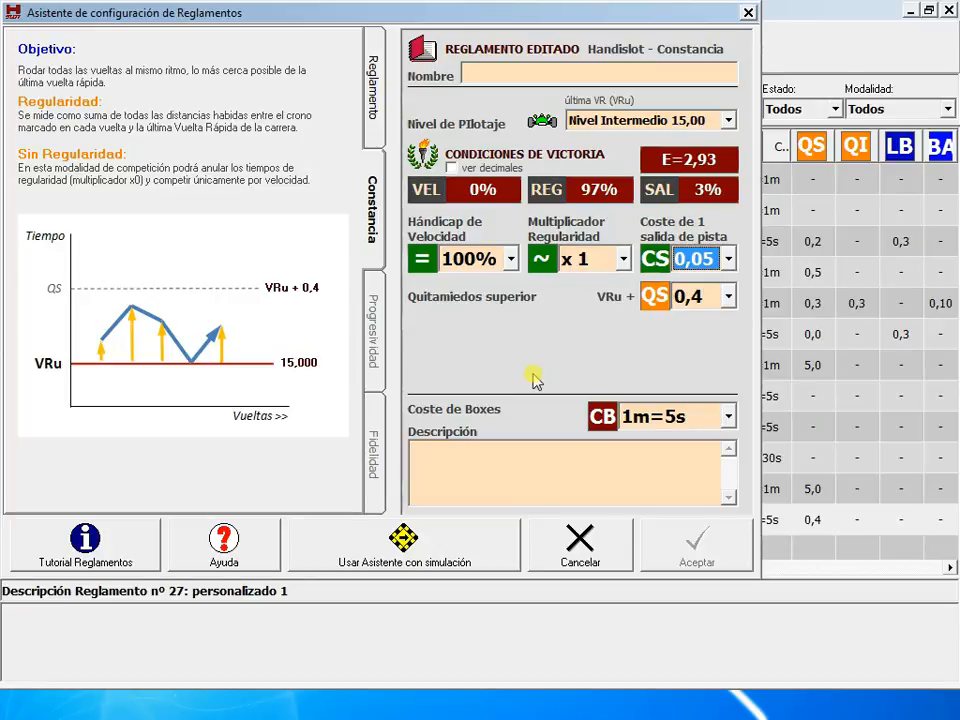
Set the edited regulation's regularity multiplier to x 2 and its track exit cost (CS) to 0,10.
{"action": "left_click", "coordinate": [623, 259]}
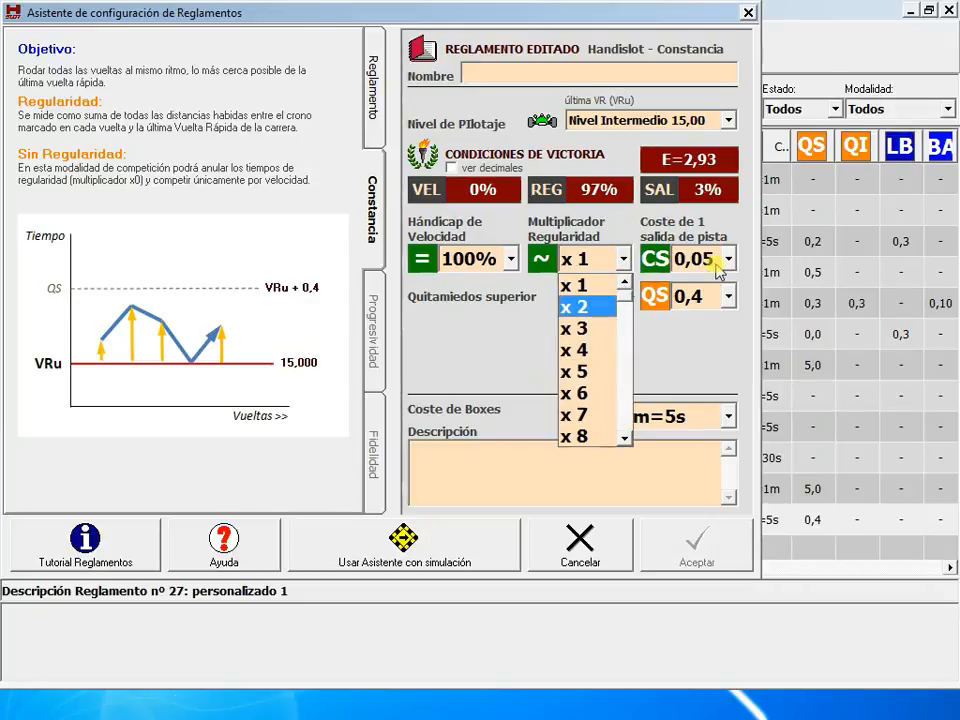
{"action": "left_click", "coordinate": [588, 306]}
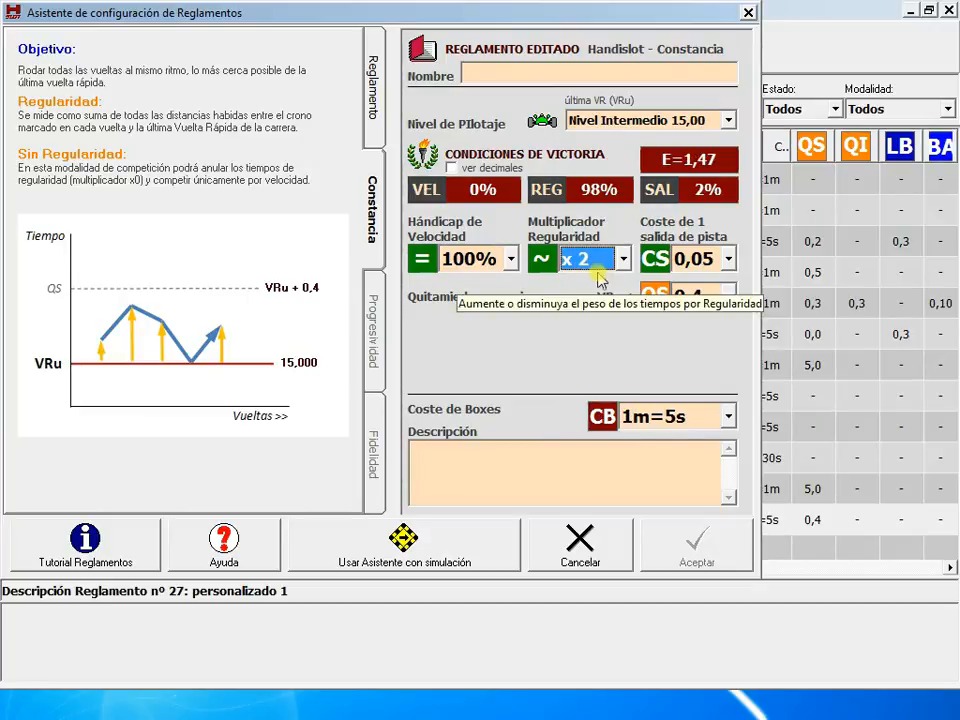
{"action": "left_click", "coordinate": [729, 260]}
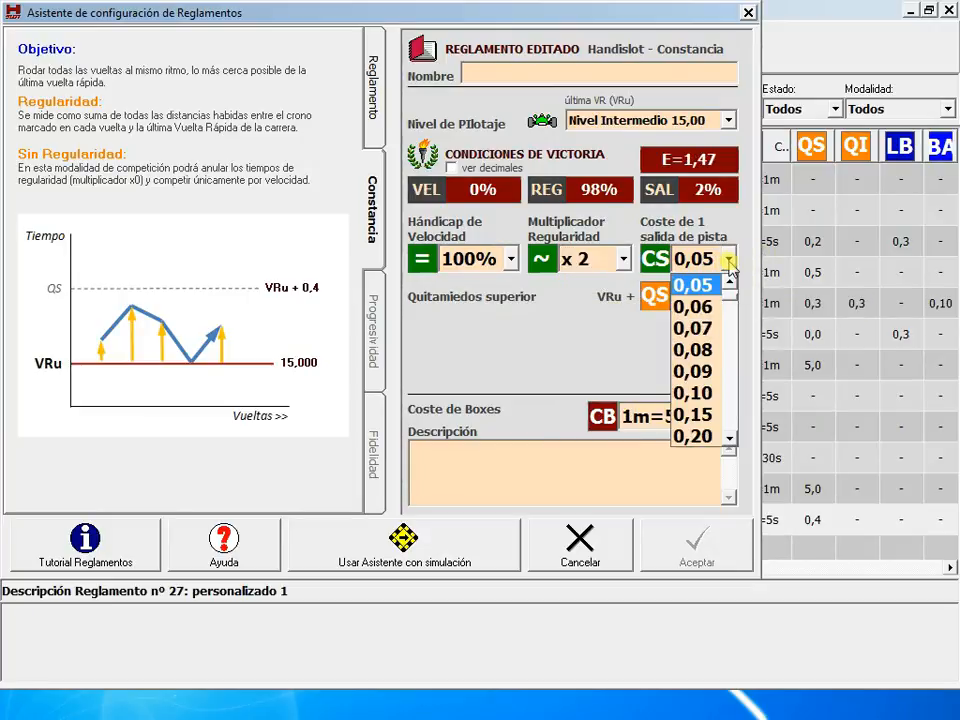
{"action": "left_click", "coordinate": [726, 393]}
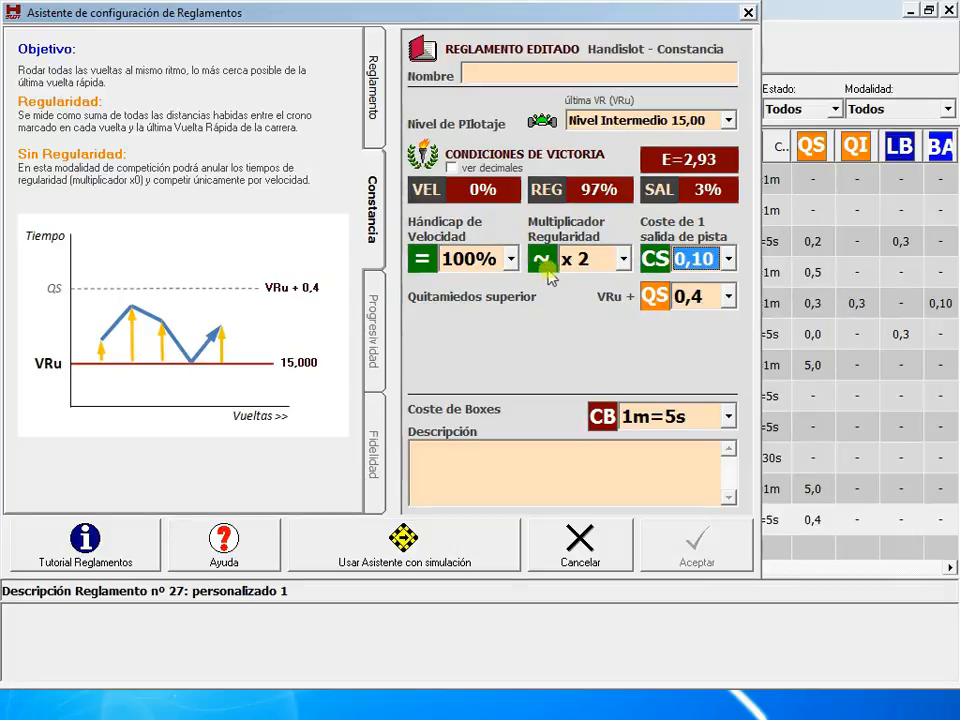
Consult the Formas de Juego help summary for the handicap and multiplier required by regularity-only competition, and close it.
{"action": "left_click", "coordinate": [208, 560]}
{"action": "left_click_drag", "start_coordinate": [268, 44], "coordinate": [268, 313]}
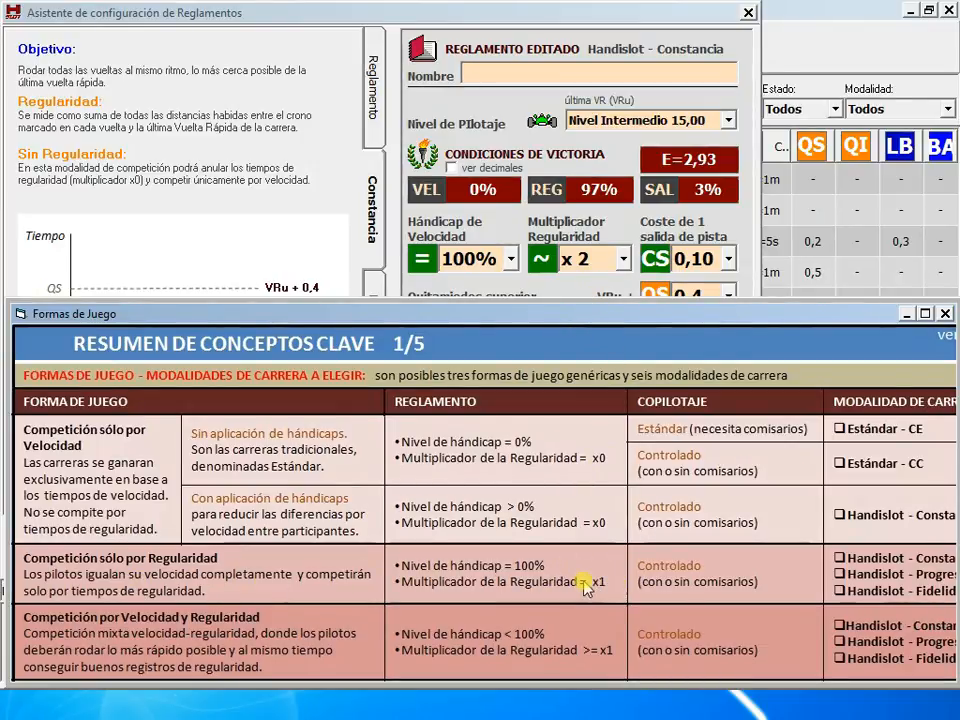
{"action": "left_click", "coordinate": [944, 314]}
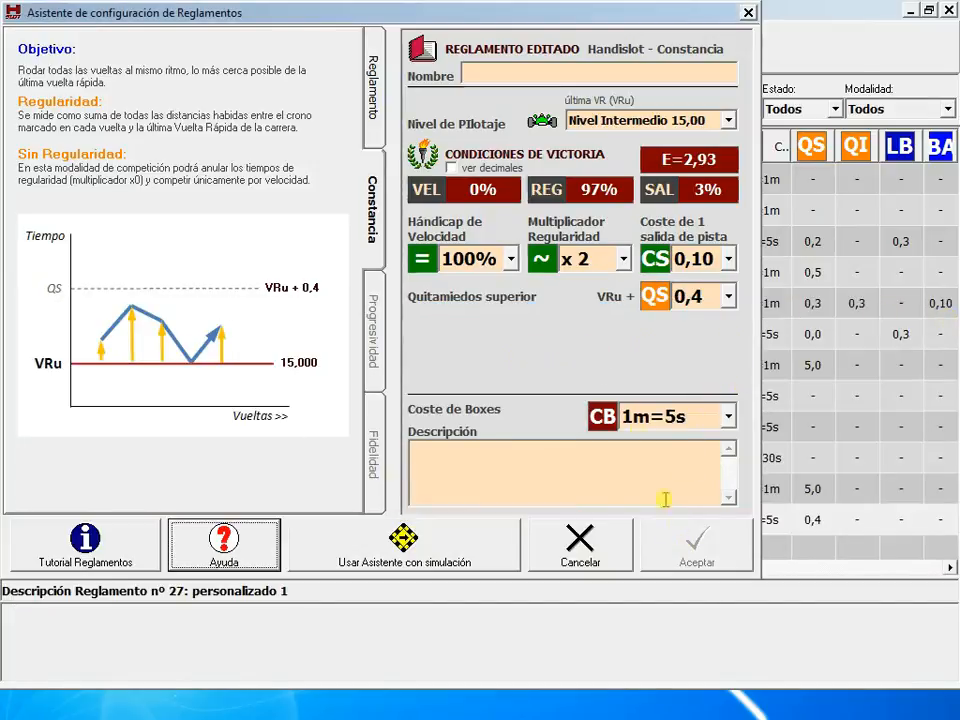
Name the edited regulation "personalizado 1", leave its description empty, and save it.
{"action": "left_click", "coordinate": [486, 73]}
{"action": "type", "text": "P"}
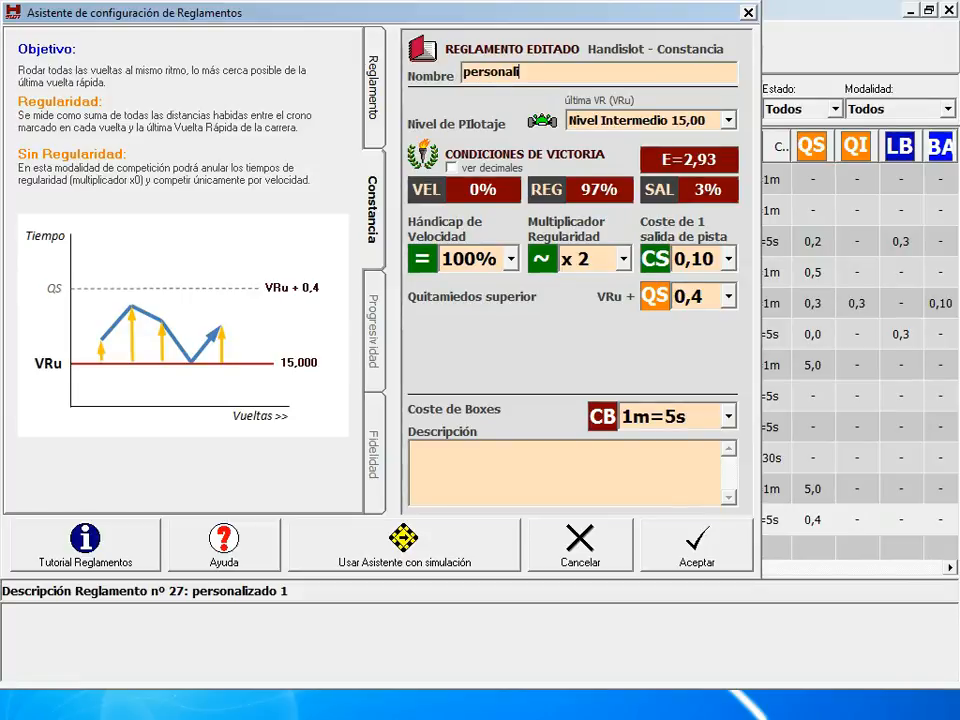
{"action": "type", "text": "ersonalizado 1"}
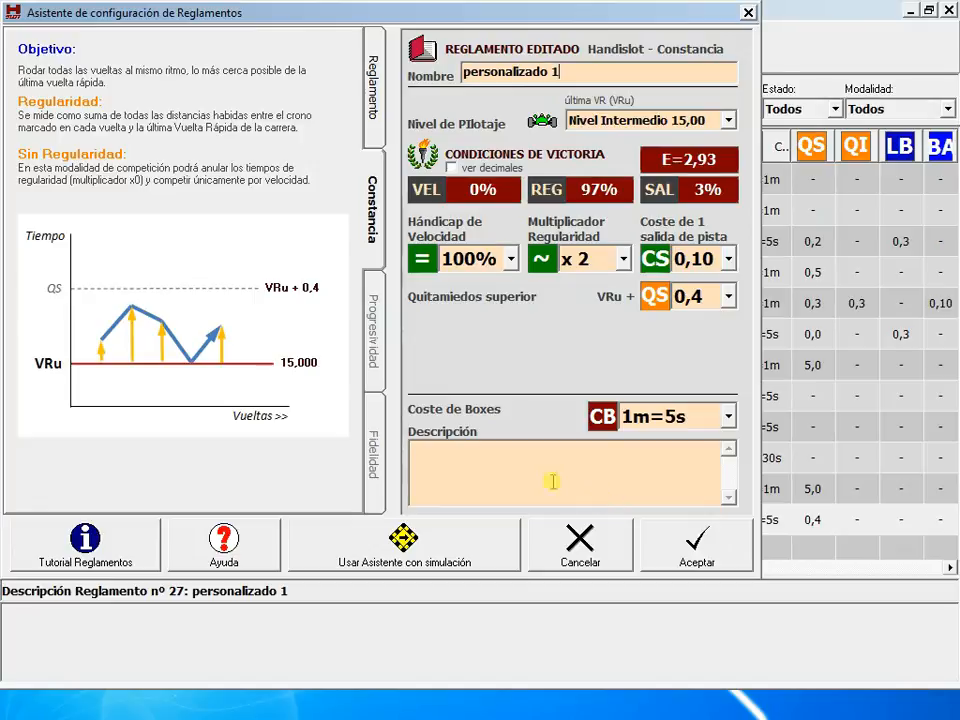
{"action": "left_click", "coordinate": [452, 466]}
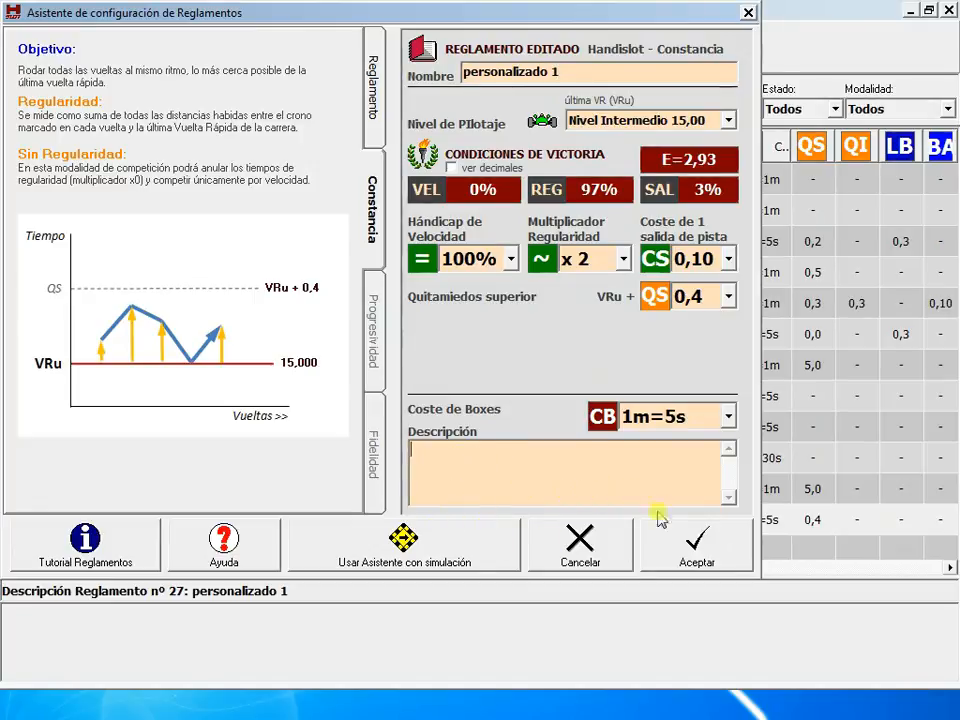
{"action": "left_click", "coordinate": [606, 501]}
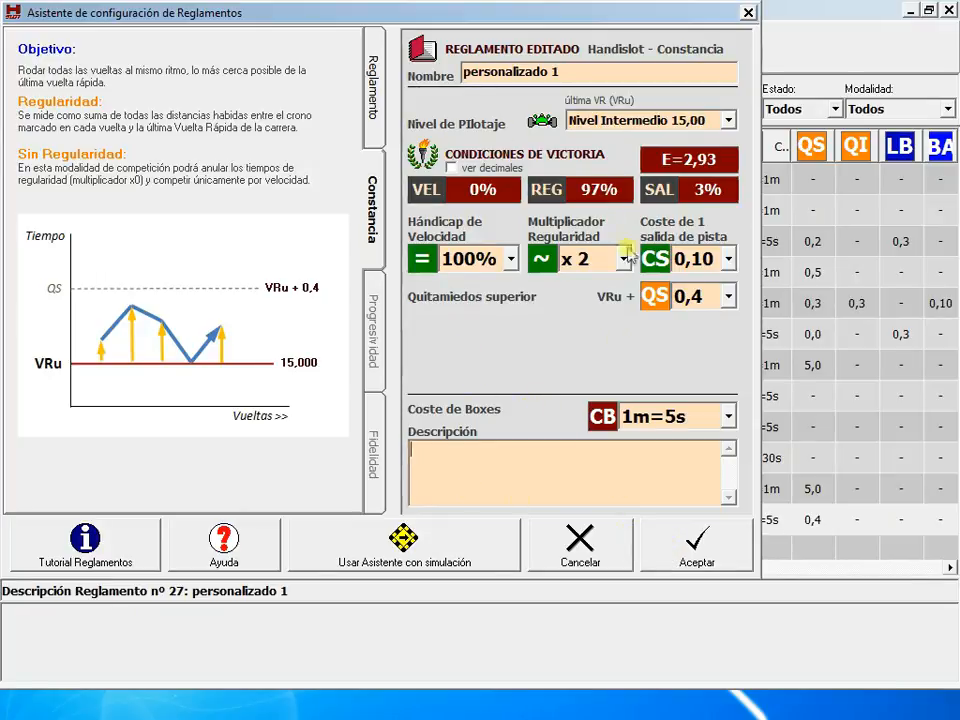
{"action": "left_click", "coordinate": [695, 553]}
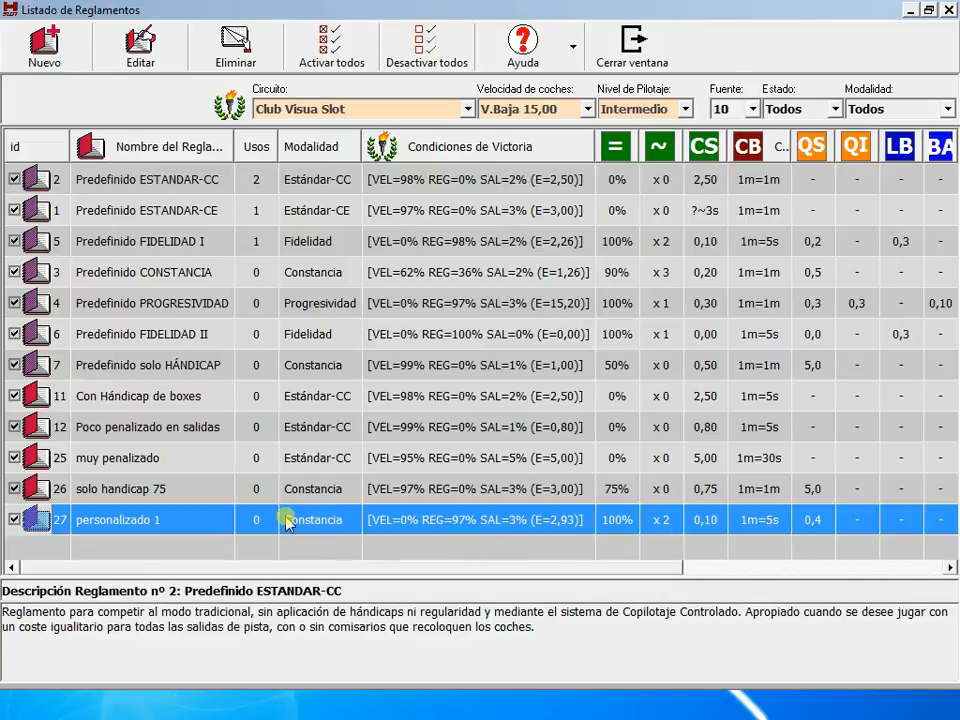
Review the summary of game forms and race modalities from the regulations list, and close it.
{"action": "left_click", "coordinate": [516, 54]}
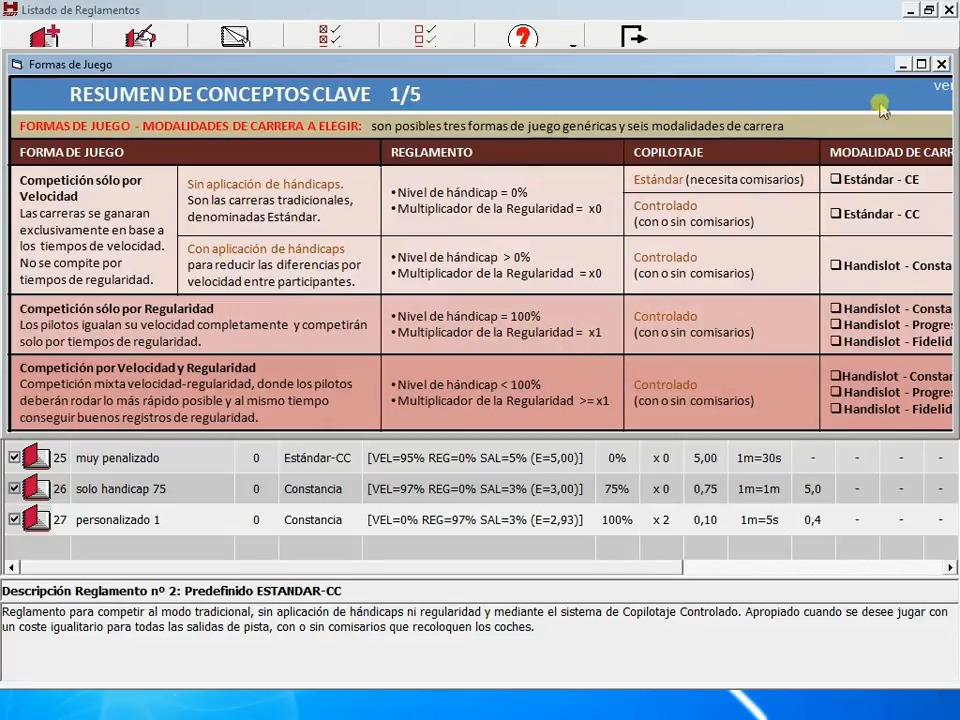
{"action": "left_click", "coordinate": [941, 64]}
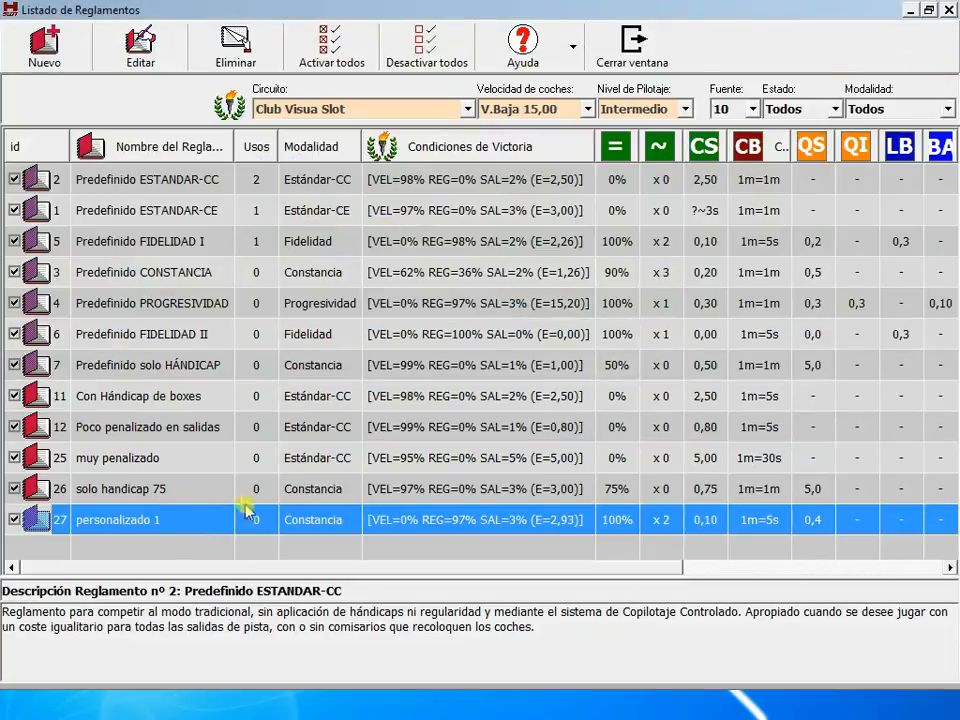
Create a new regulation based on Predefinido PROGRESIVIDAD and show the Progresividad explanation.
{"action": "left_click", "coordinate": [300, 306]}
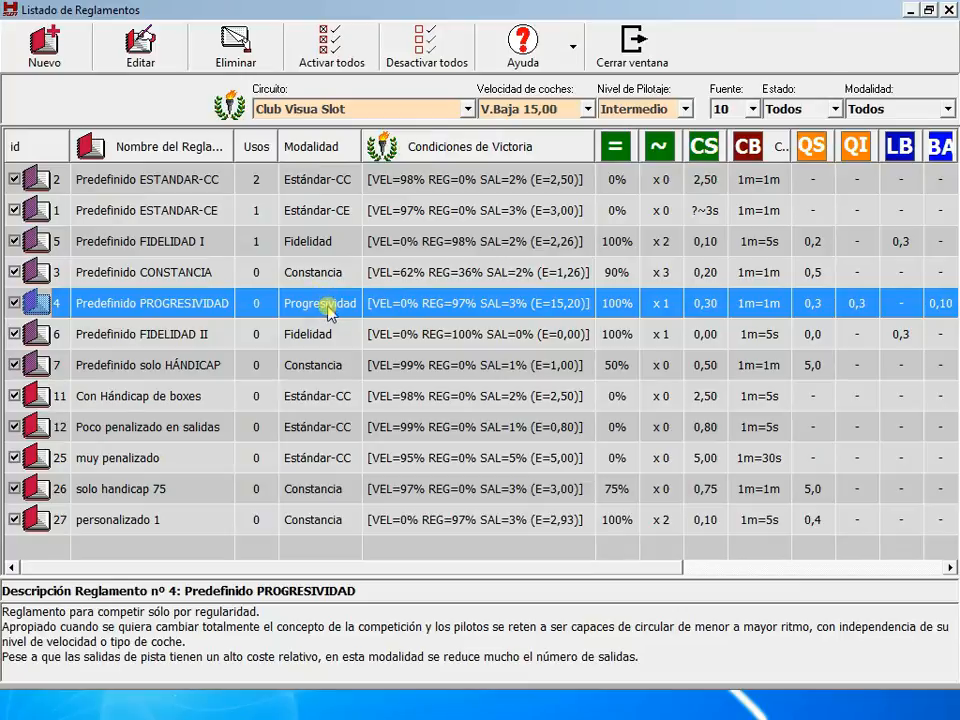
{"action": "left_click", "coordinate": [45, 45]}
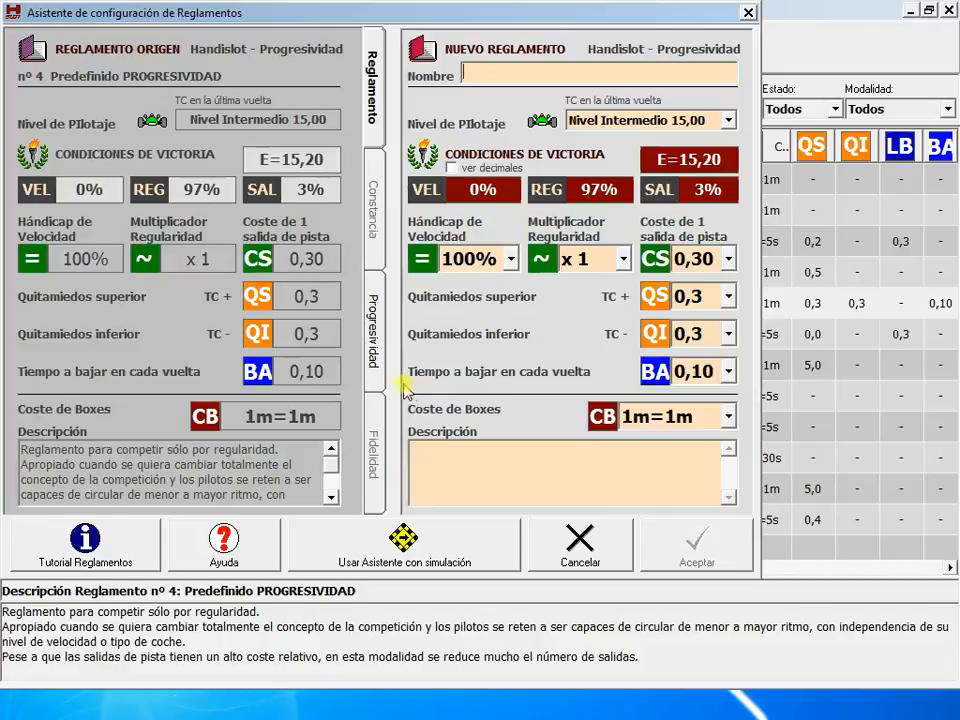
{"action": "left_click", "coordinate": [385, 333]}
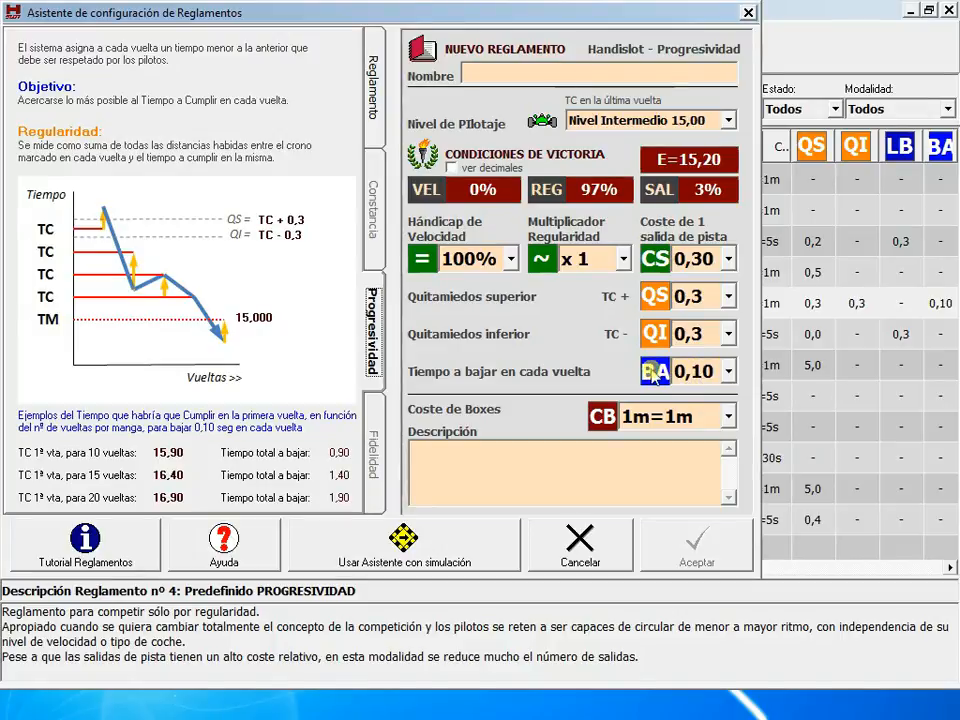
Try a per-lap time reduction (BA) of 0,20 in the new Progresividad regulation and return it to 0,10.
{"action": "left_click", "coordinate": [730, 372]}
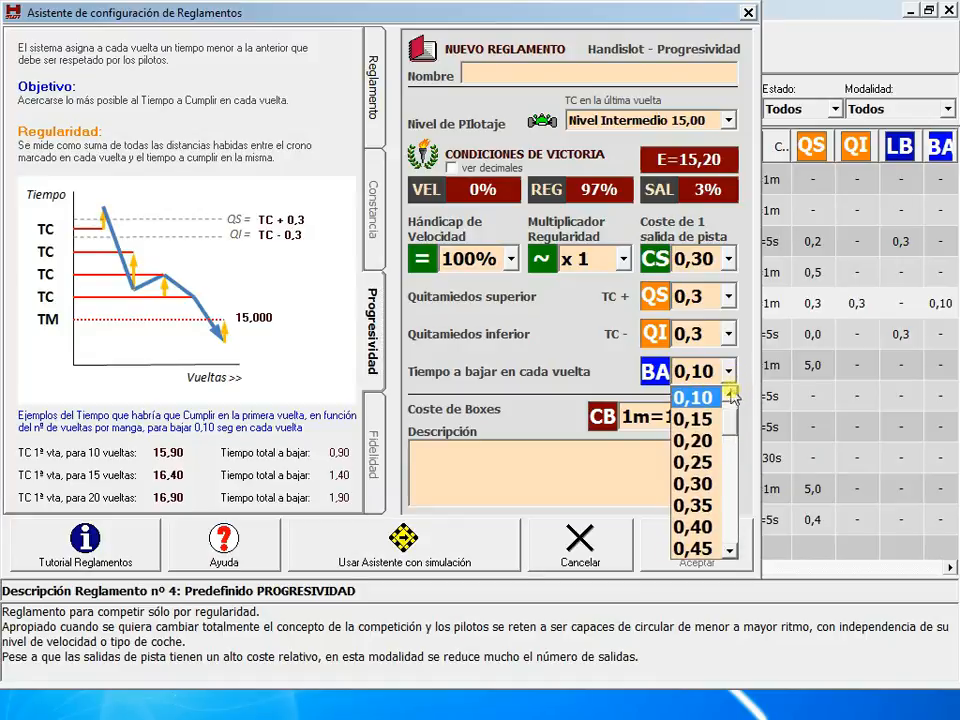
{"action": "left_click", "coordinate": [717, 442]}
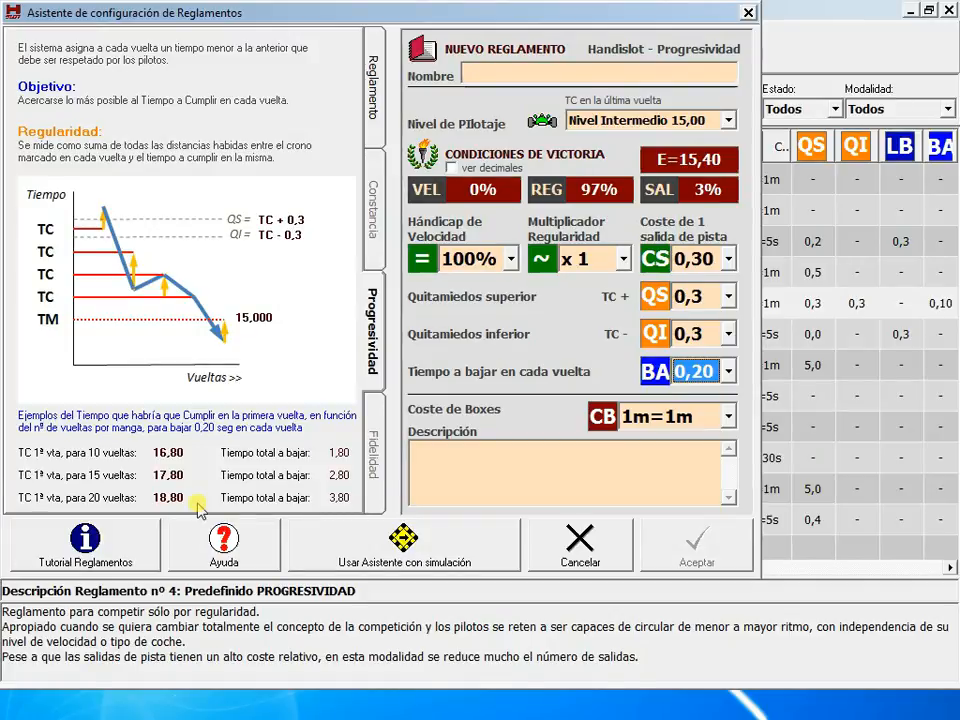
{"action": "left_click", "coordinate": [728, 371]}
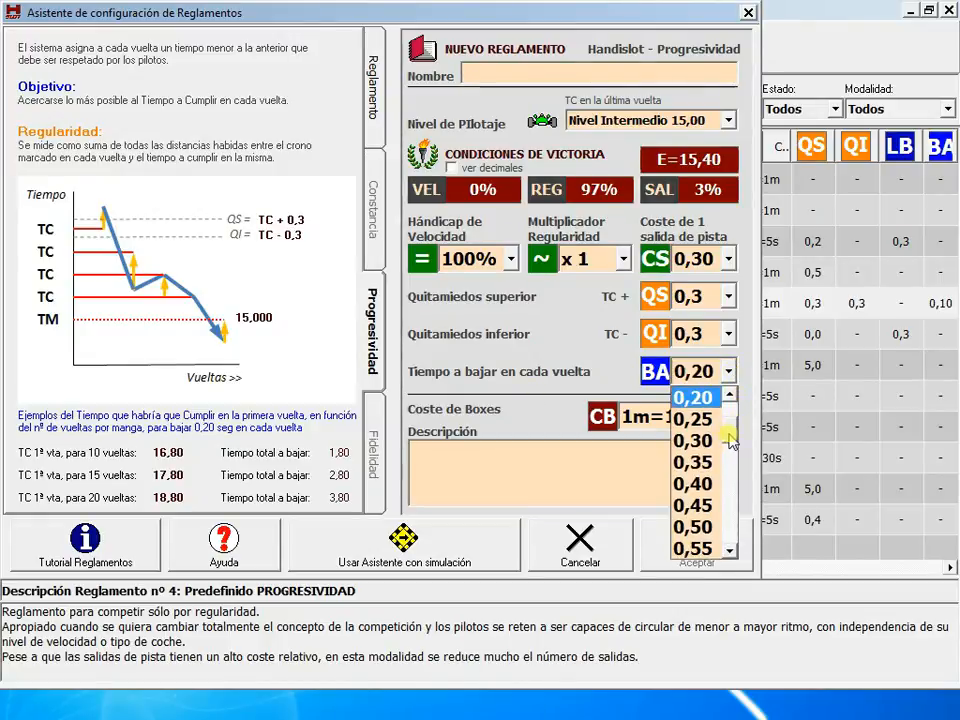
{"action": "scroll", "coordinate": [731, 435], "scroll_direction": "up", "scroll_amount": 2}
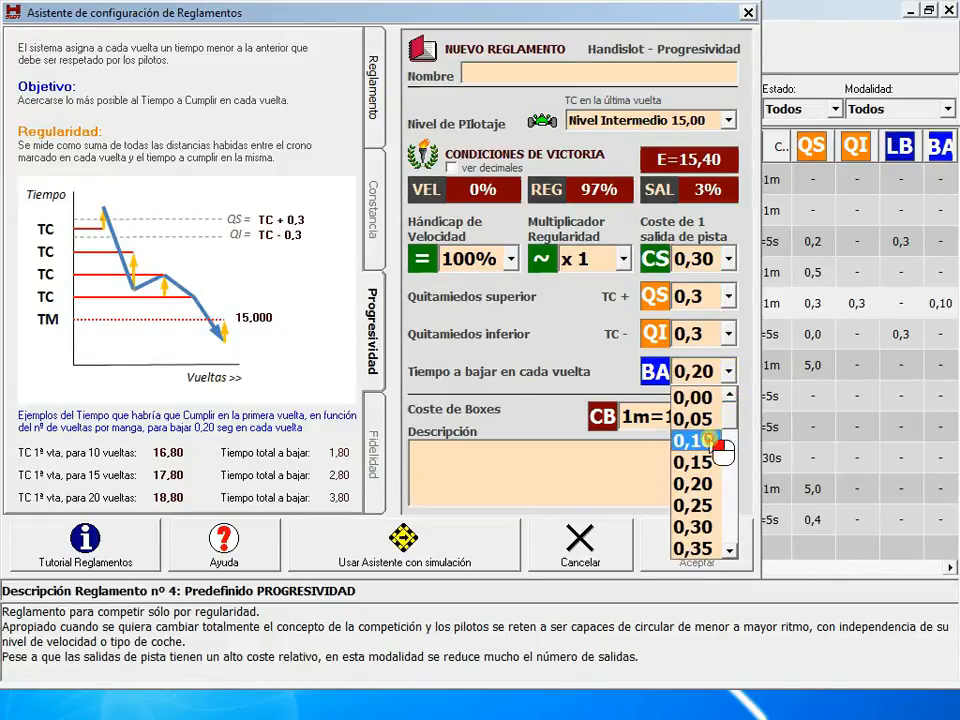
{"action": "left_click", "coordinate": [712, 442]}
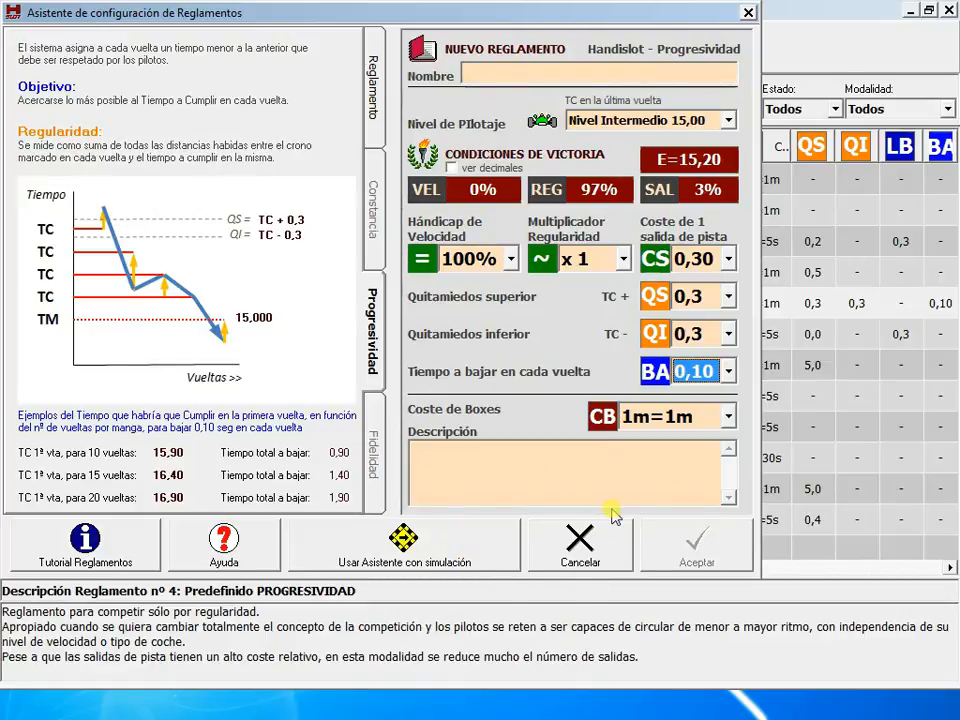
Name the new Progresividad regulation "personalizado 2", leave its description empty, and save it.
{"action": "left_click", "coordinate": [472, 75]}
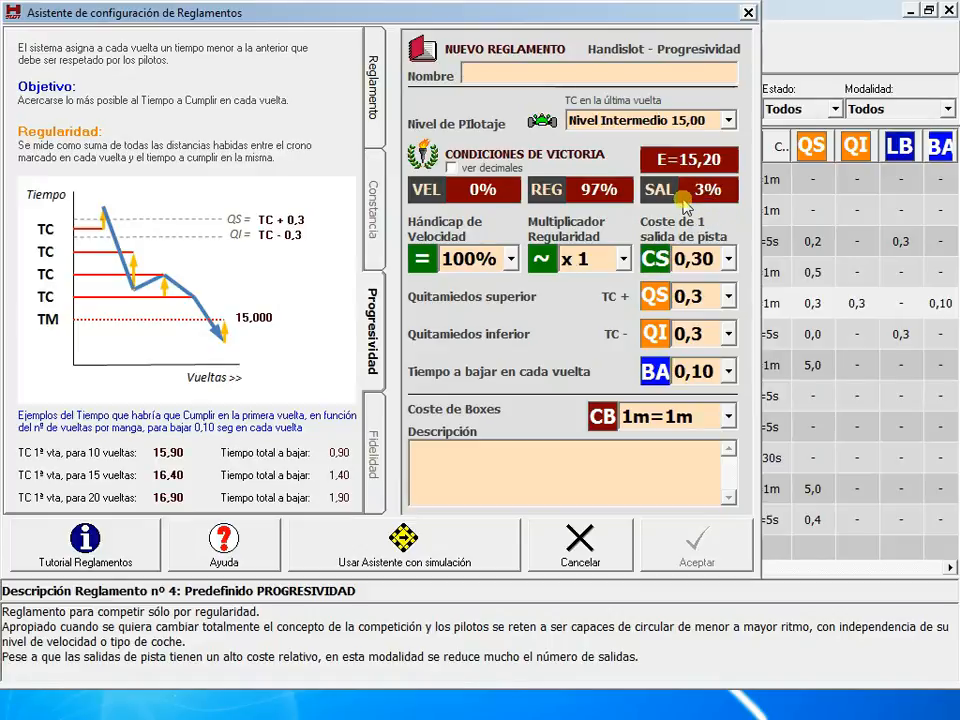
{"action": "mouse_move", "coordinate": [684, 205]}
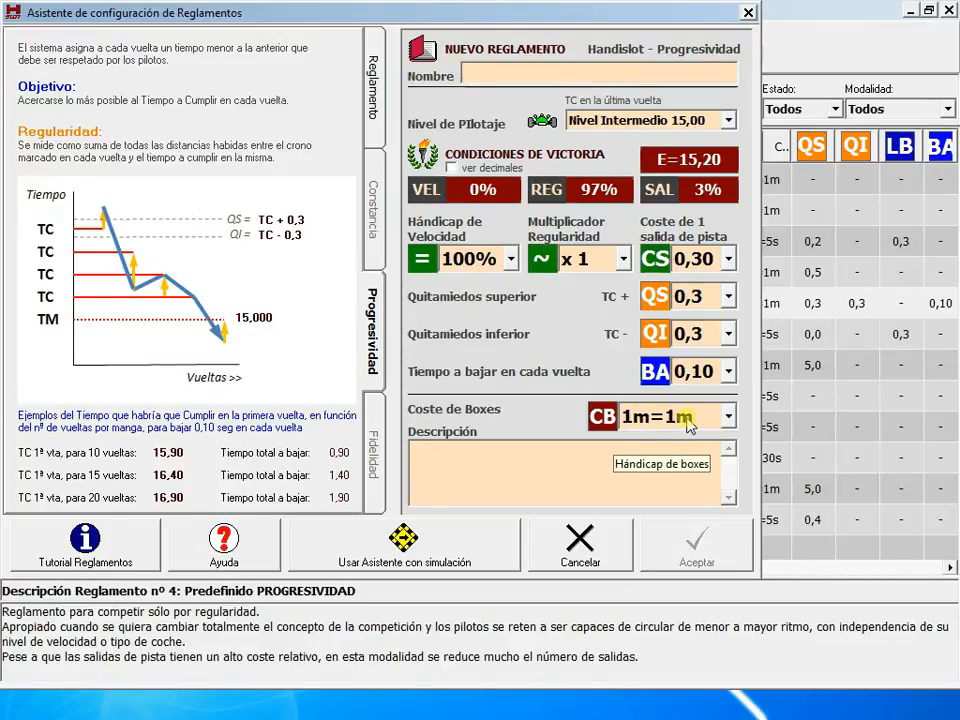
{"action": "mouse_move", "coordinate": [507, 193]}
{"action": "type", "text": "pers"}
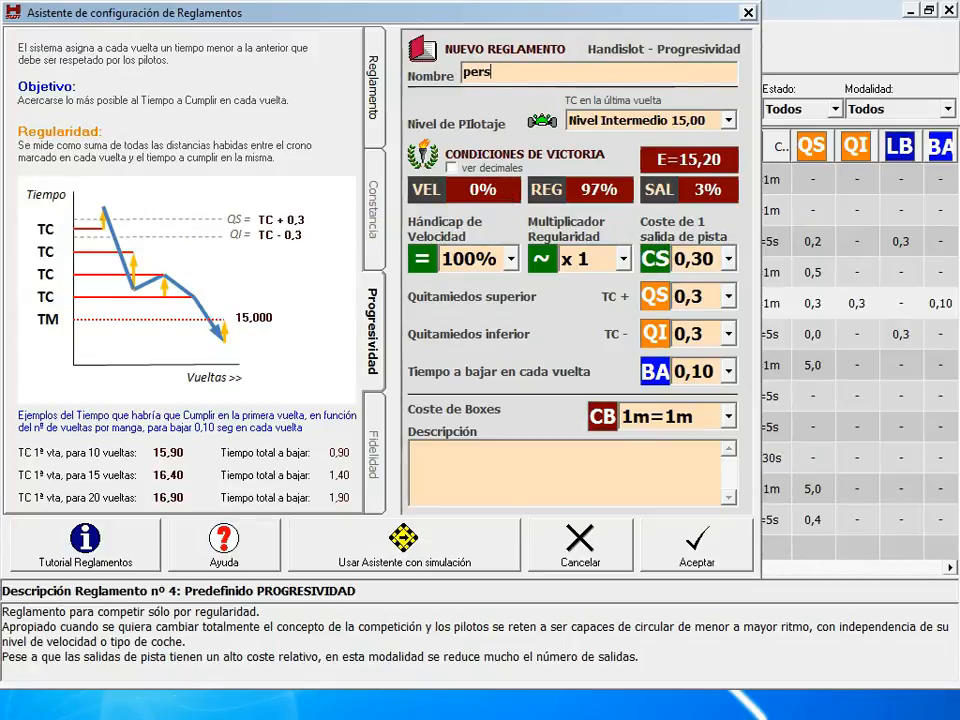
{"action": "type", "text": "onalizado 2"}
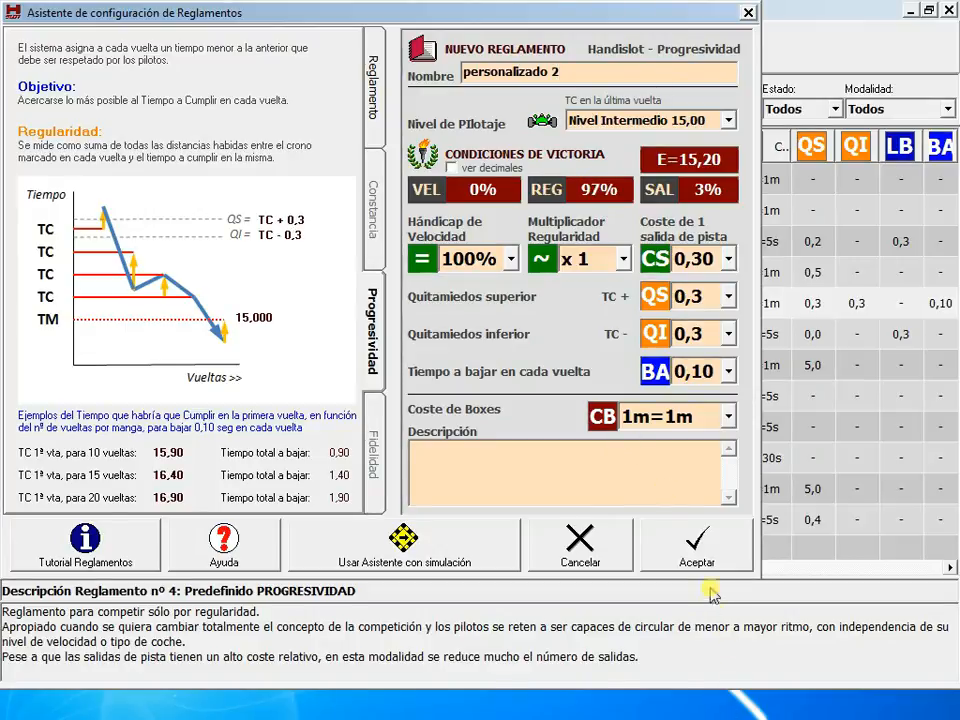
{"action": "left_click", "coordinate": [486, 482]}
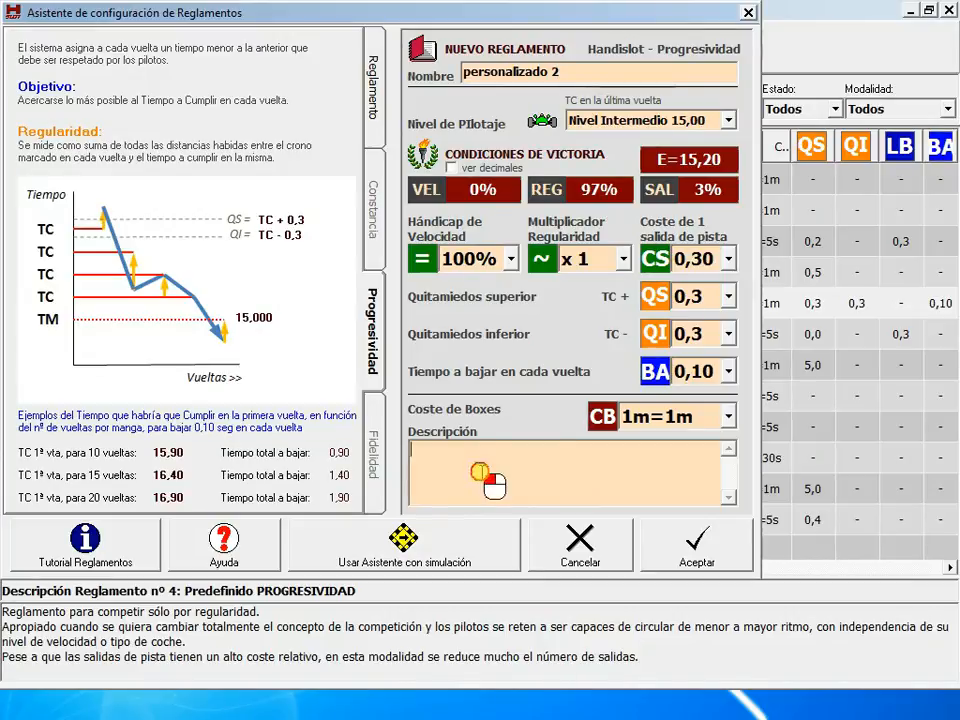
{"action": "left_click", "coordinate": [684, 552]}
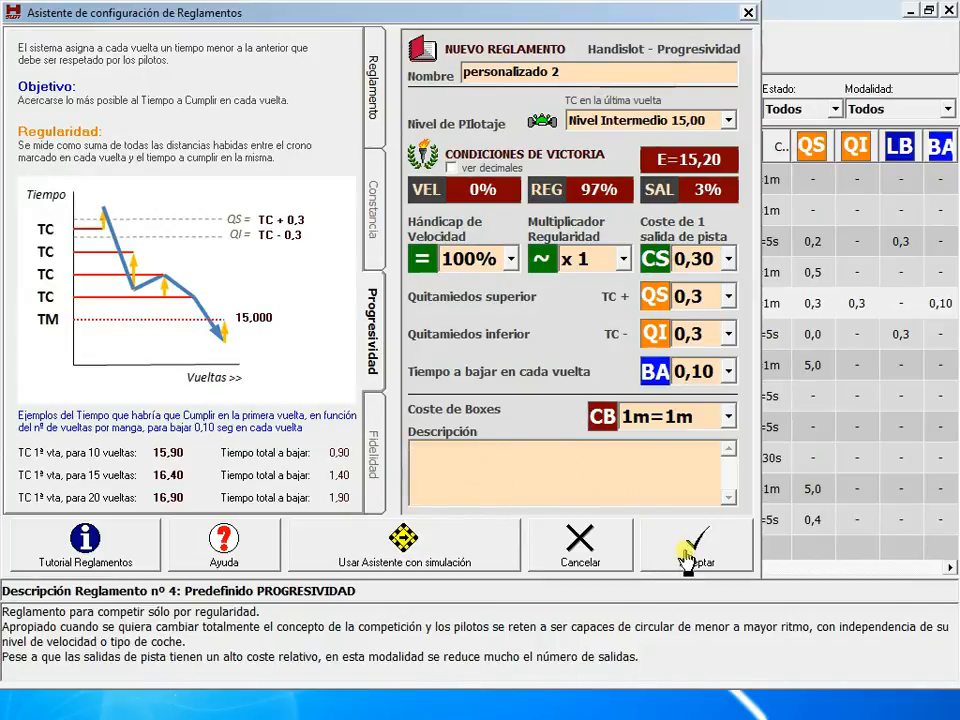
{"action": "left_click", "coordinate": [684, 552]}
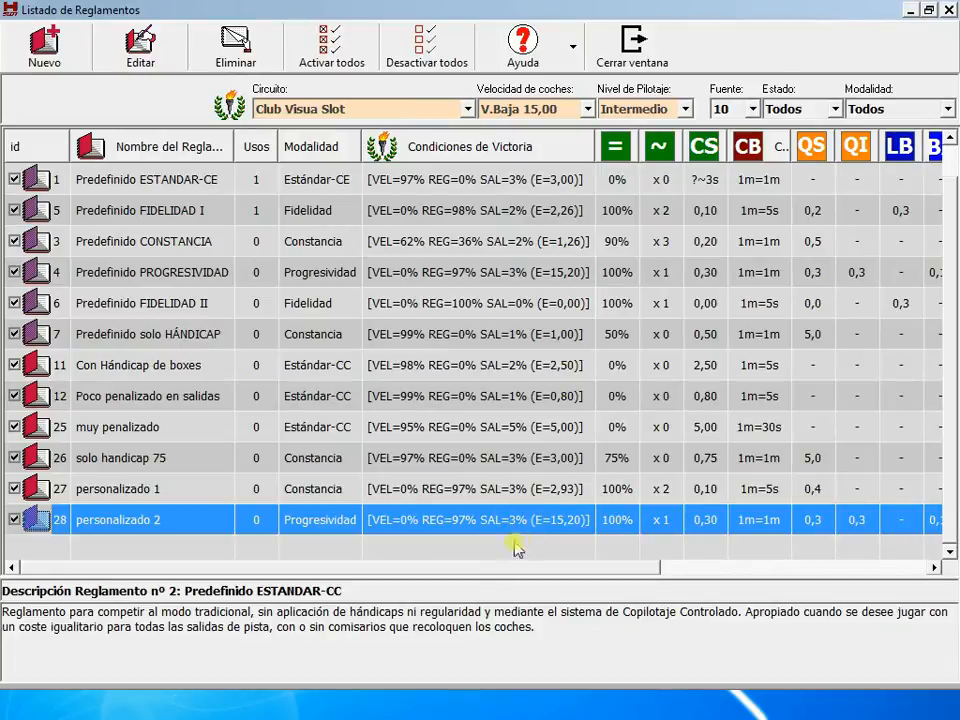
Compare the victory conditions and parameter columns of the listed regulations, including "muy penalizado" and "personalizado 2".
{"action": "left_click_drag", "start_coordinate": [467, 567], "coordinate": [797, 549]}
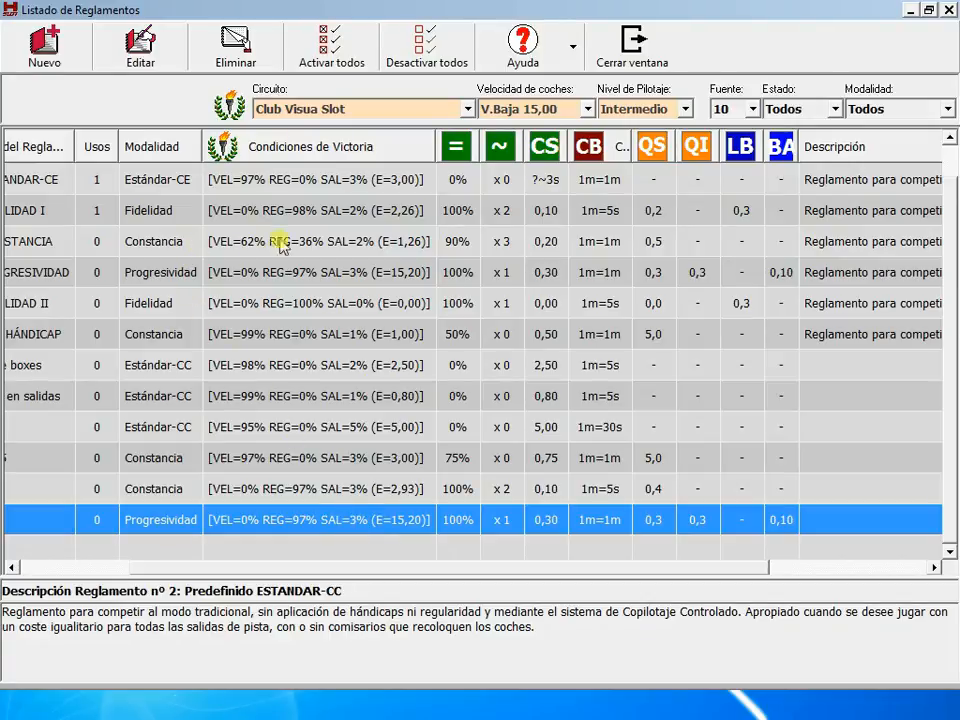
{"action": "left_click", "coordinate": [358, 437]}
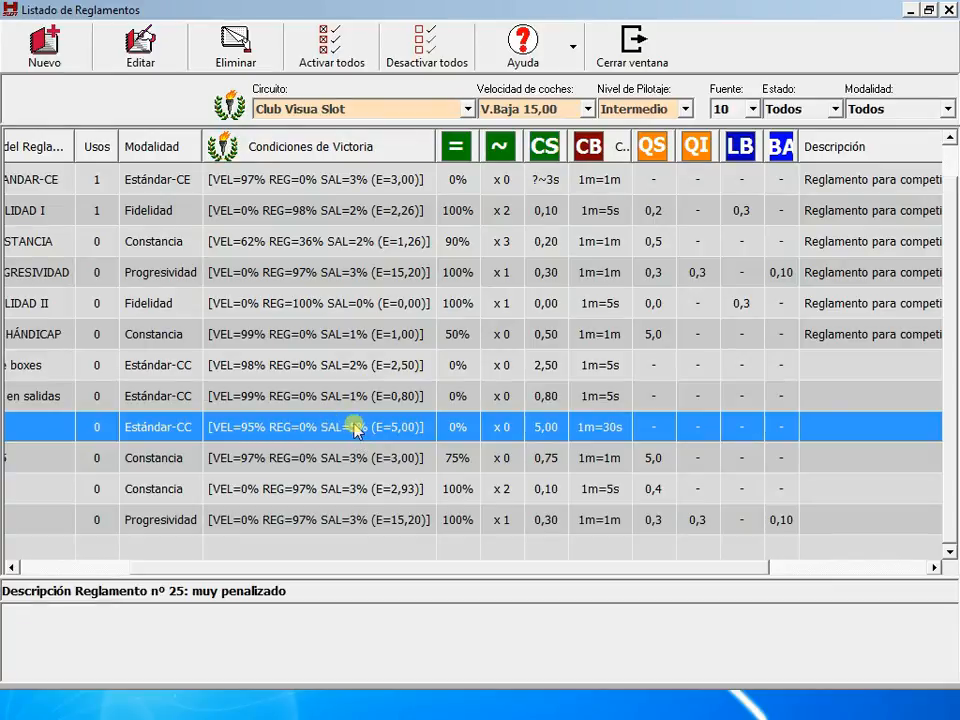
{"action": "left_click", "coordinate": [400, 525]}
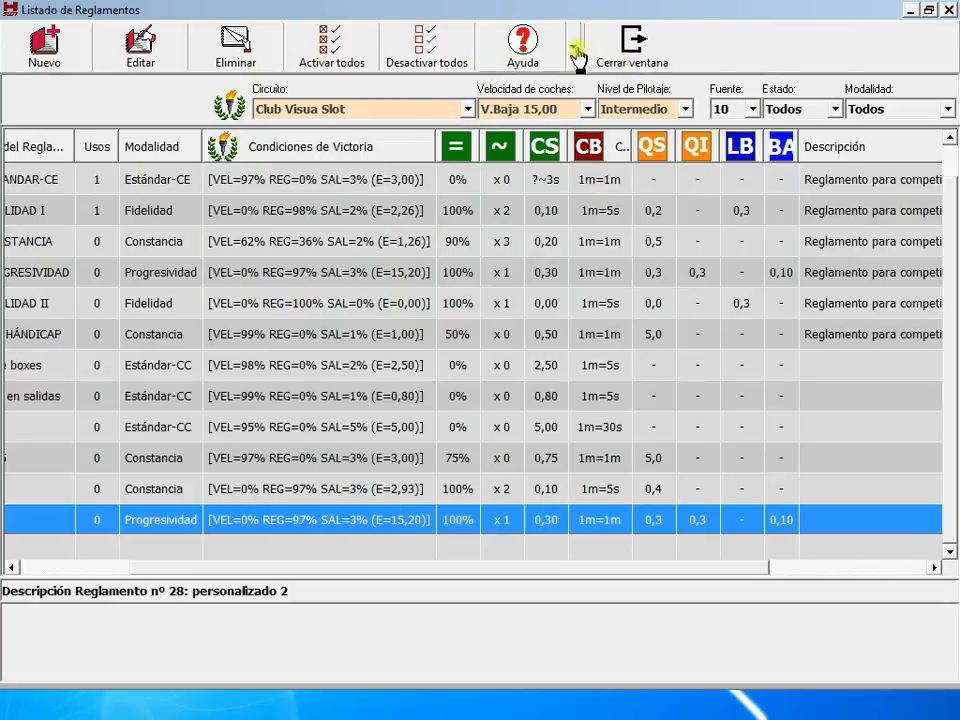
{"action": "left_click_drag", "start_coordinate": [213, 570], "coordinate": [213, 572]}
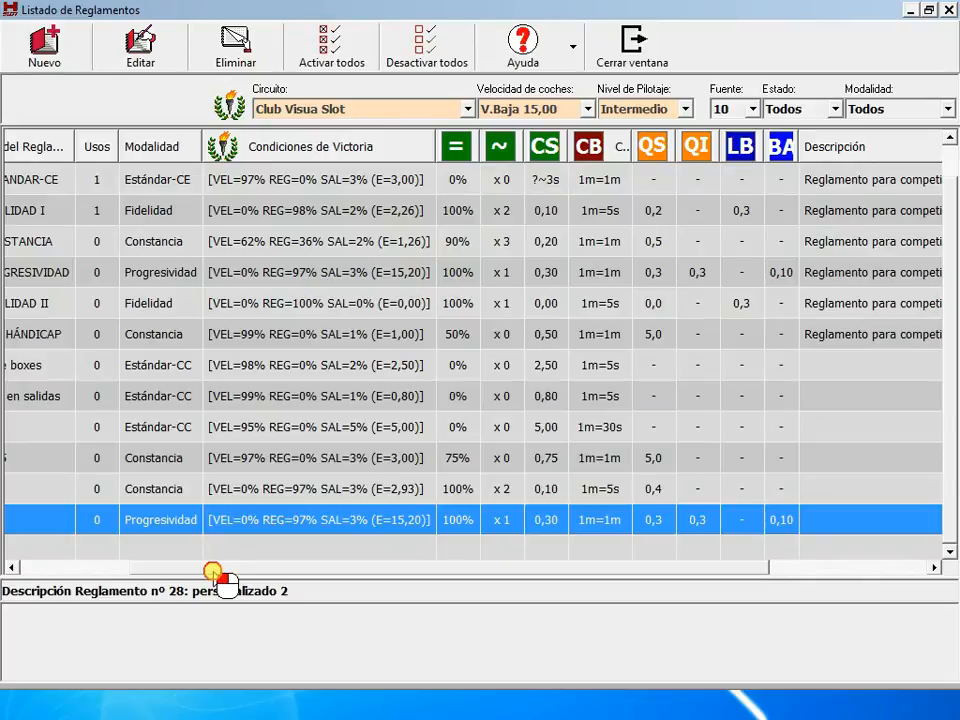
Consult the summary of game forms and race modalities from the regulations list, and close it.
{"action": "left_click", "coordinate": [521, 43]}
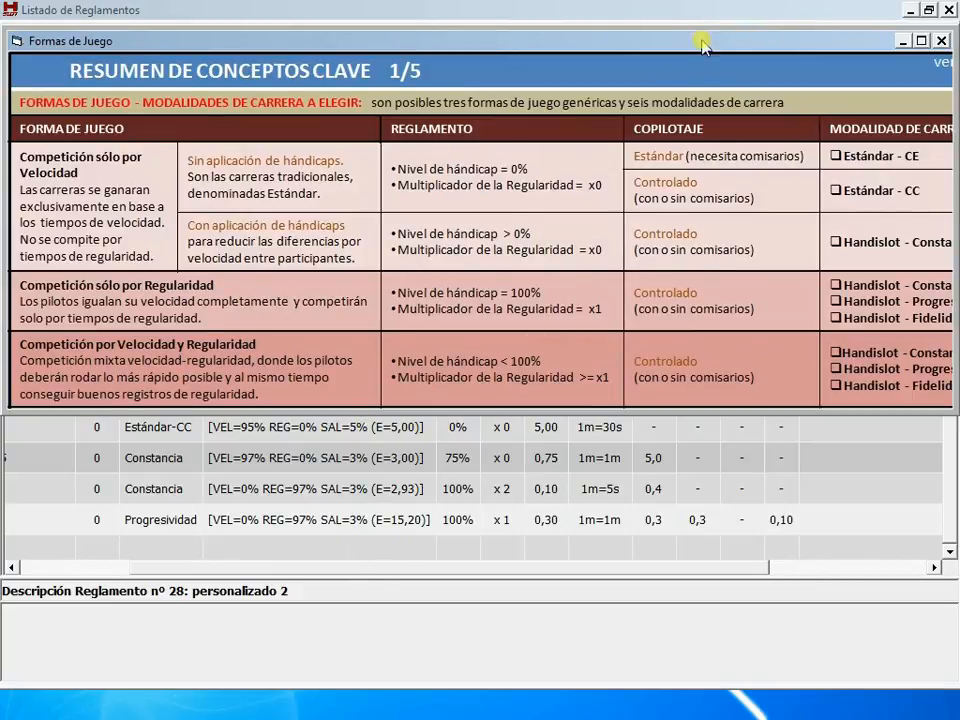
{"action": "left_click_drag", "start_coordinate": [703, 45], "coordinate": [641, 53]}
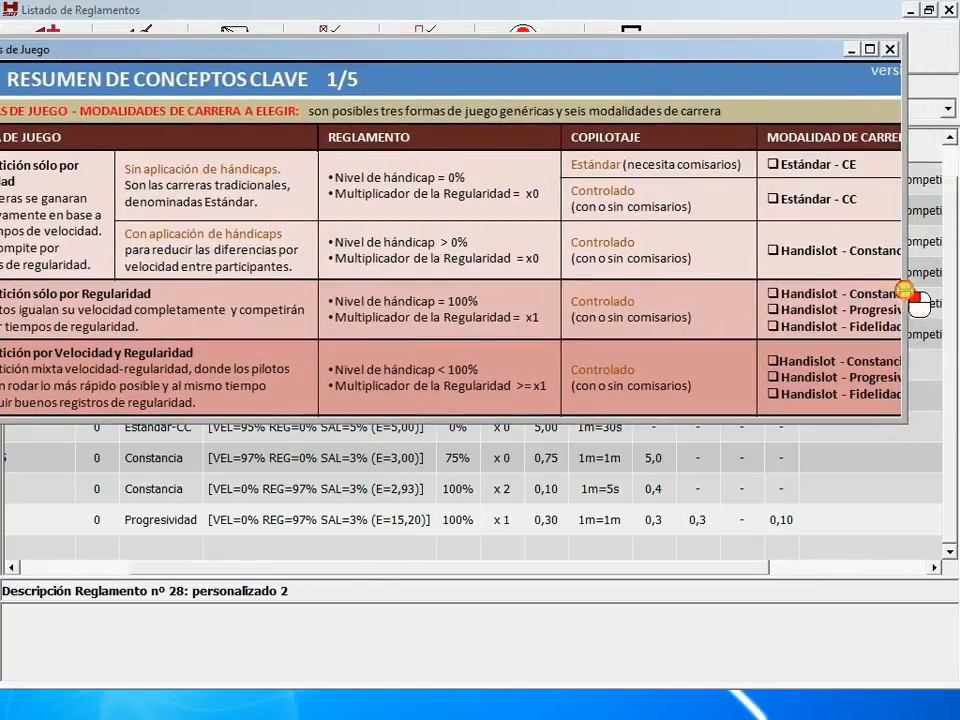
{"action": "left_click", "coordinate": [890, 50]}
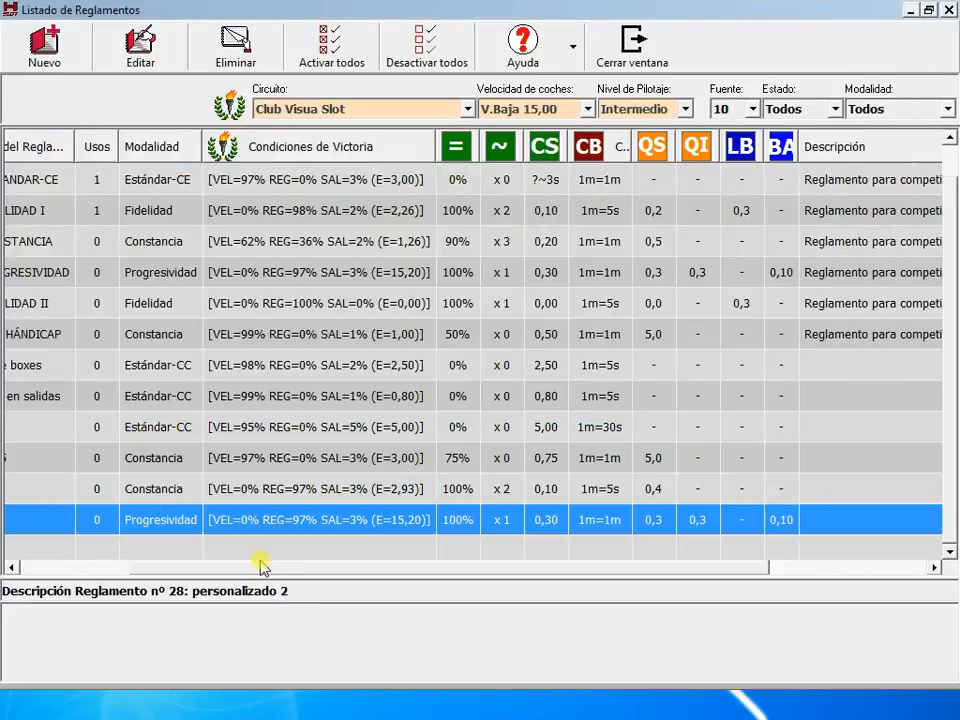
Create a new regulation based on Predefinido FIDELIDAD I.
{"action": "left_click_drag", "start_coordinate": [260, 570], "coordinate": [96, 562]}
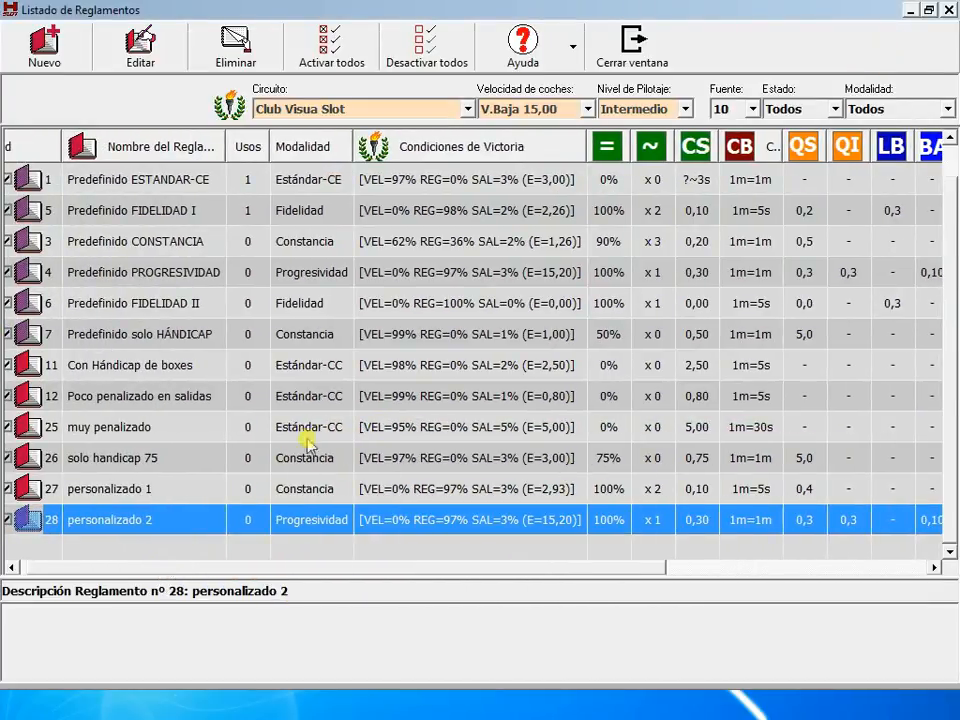
{"action": "left_click", "coordinate": [300, 210]}
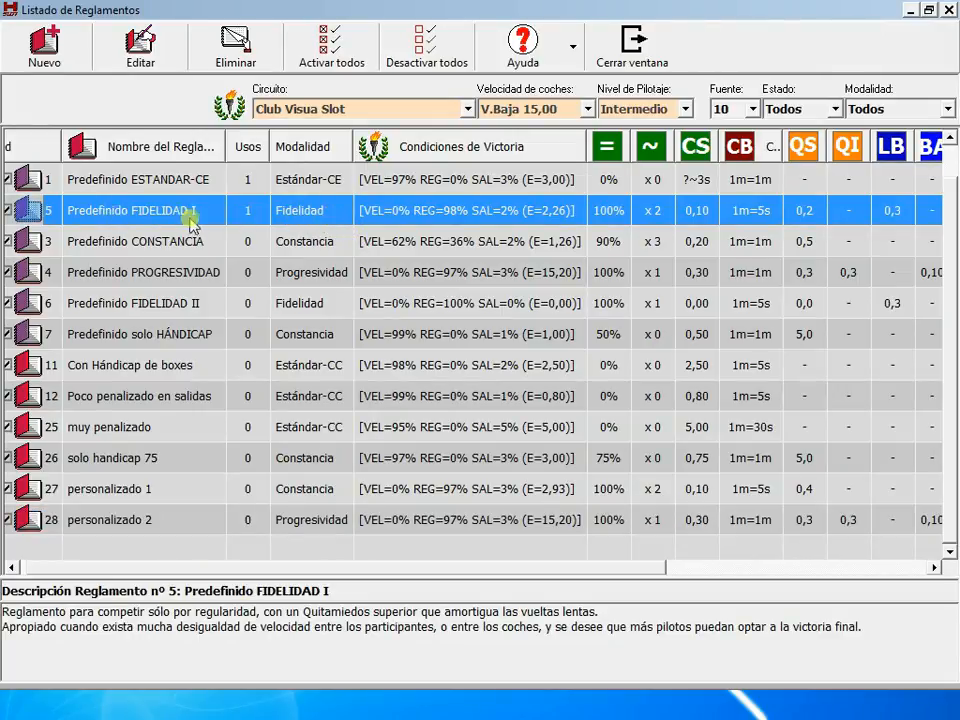
{"action": "left_click", "coordinate": [47, 45]}
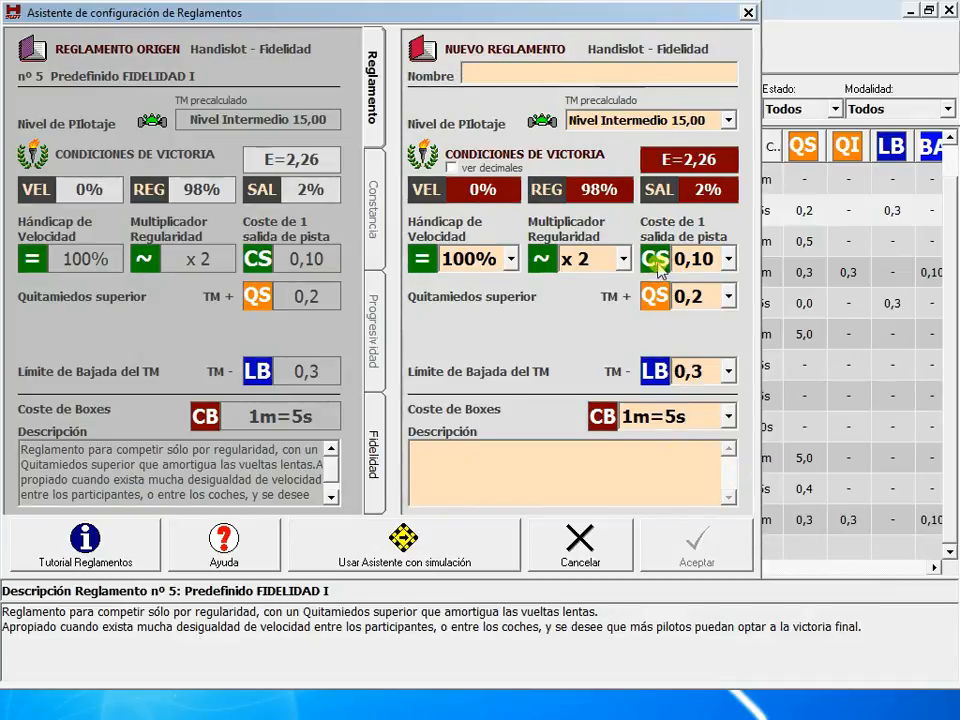
Review the game forms summary from the configuration assistant, close it, and show the Fidelidad explanation.
{"action": "left_click", "coordinate": [223, 543]}
{"action": "left_click_drag", "start_coordinate": [269, 88], "coordinate": [264, 330]}
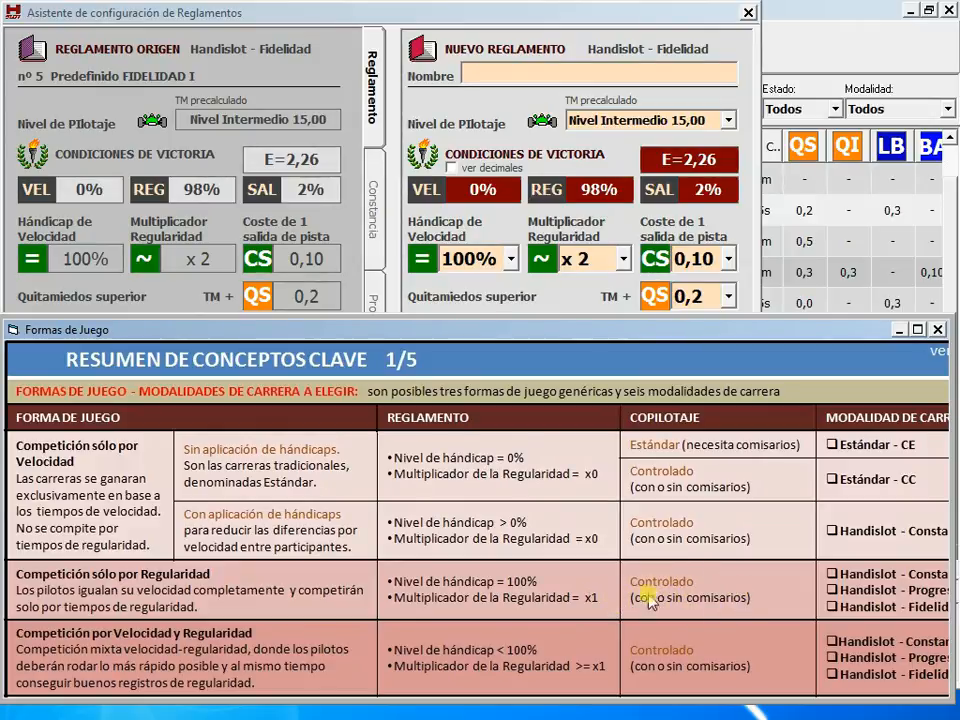
{"action": "left_click", "coordinate": [937, 330]}
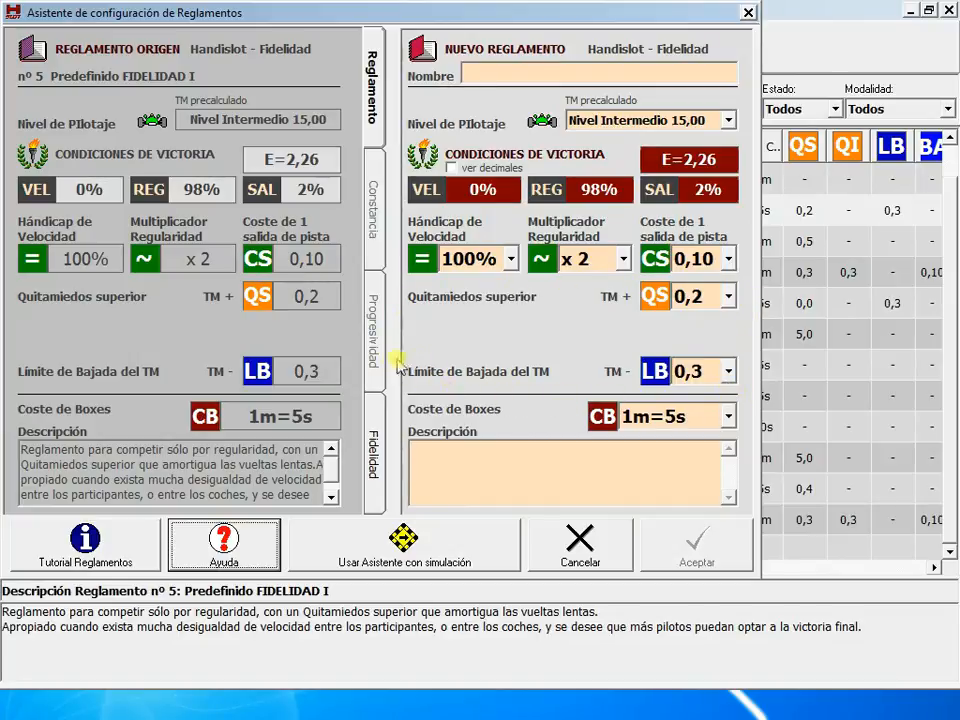
{"action": "left_click", "coordinate": [377, 433]}
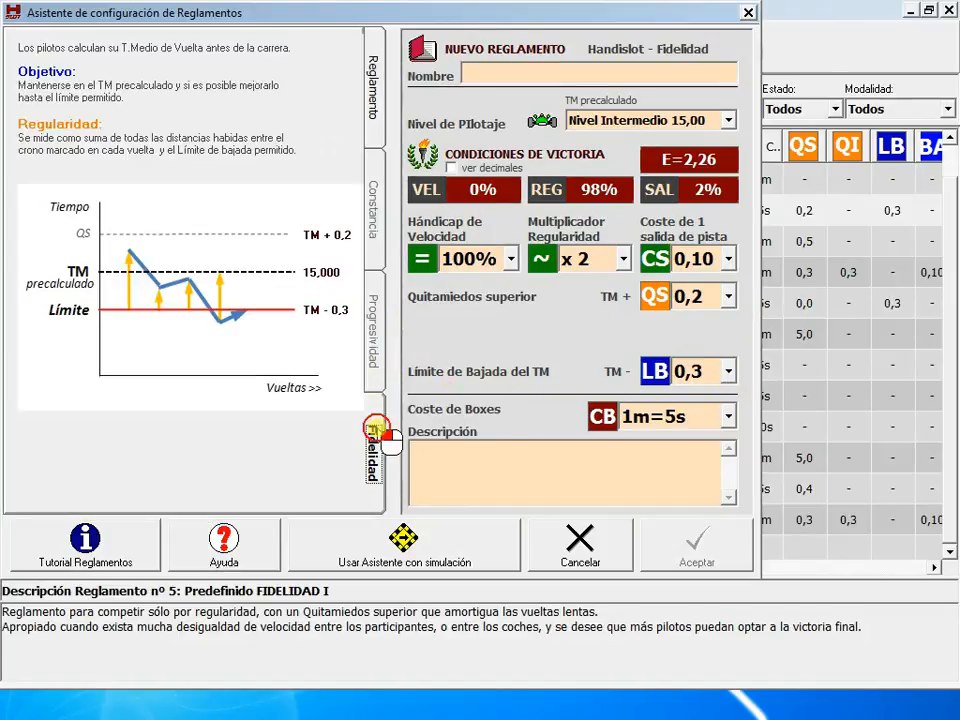
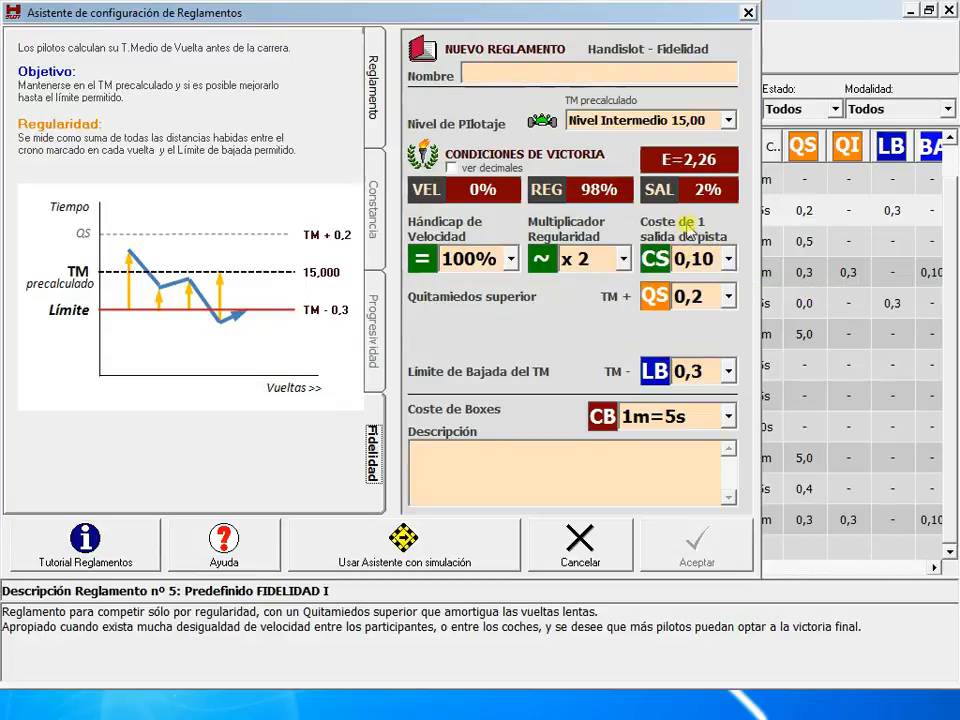
Check the available options for the upper limit (QS) and the box cost (CB), keeping 0,2 and 1m=5s.
{"action": "left_click", "coordinate": [729, 297]}
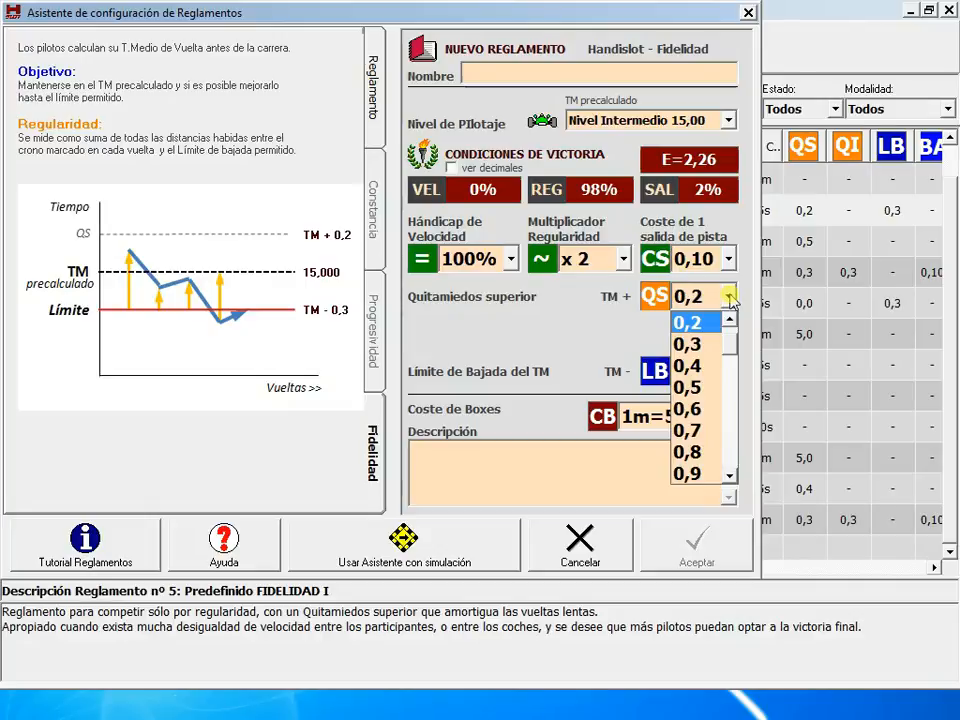
{"action": "left_click", "coordinate": [703, 324]}
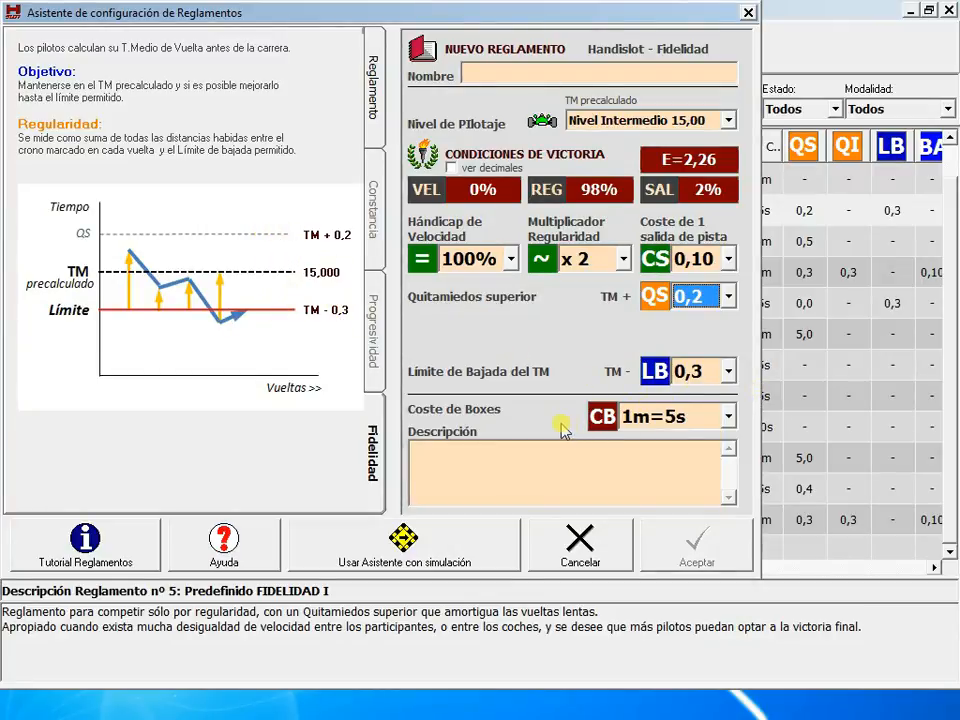
{"action": "left_click", "coordinate": [688, 422]}
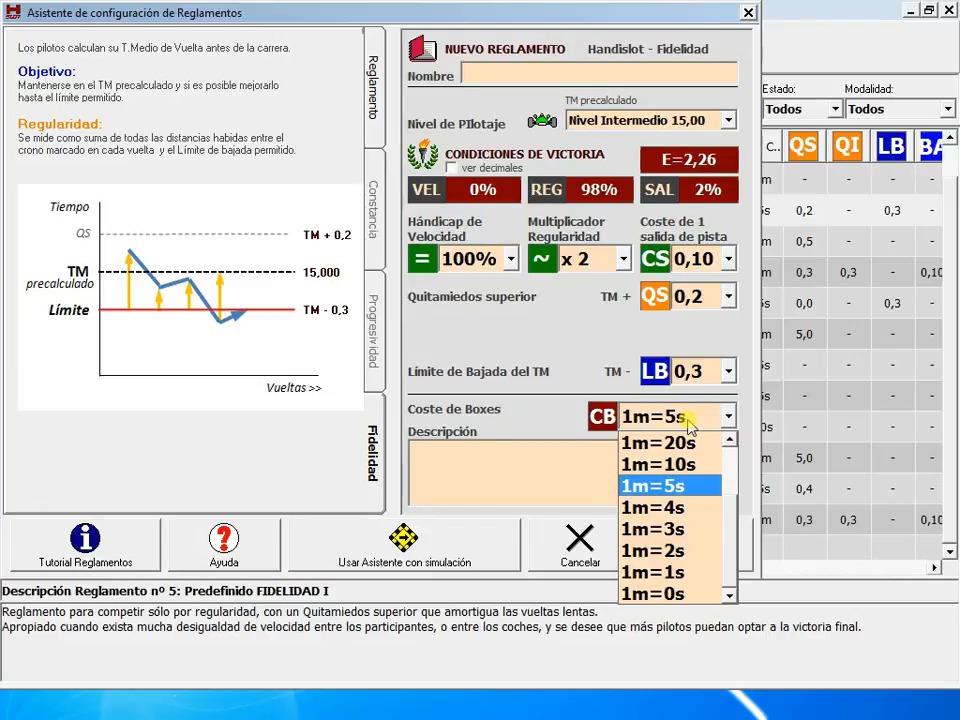
{"action": "left_click", "coordinate": [688, 422]}
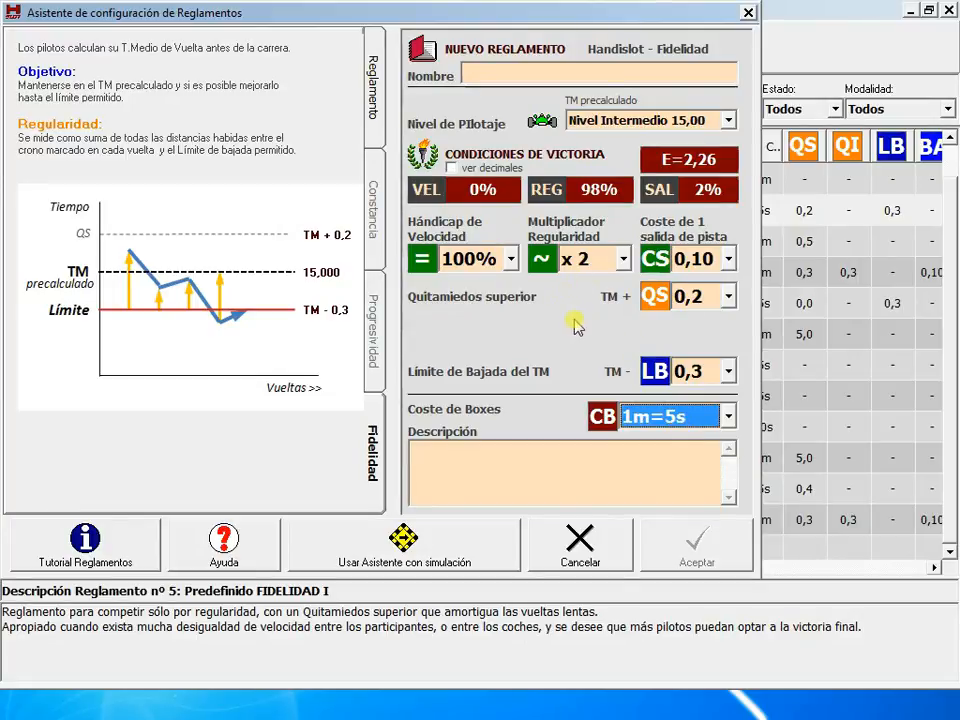
Try an upper limit (QS) of 0,3 twice in the new Fidelidad regulation, returning it to 0,2 each time.
{"action": "left_click", "coordinate": [729, 298]}
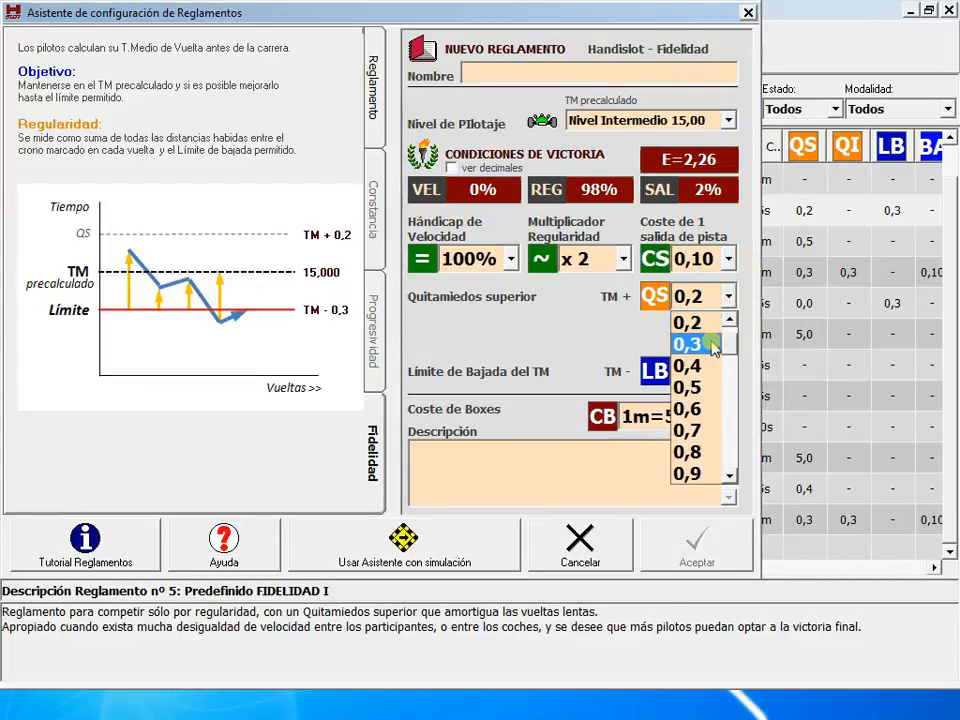
{"action": "left_click", "coordinate": [712, 344]}
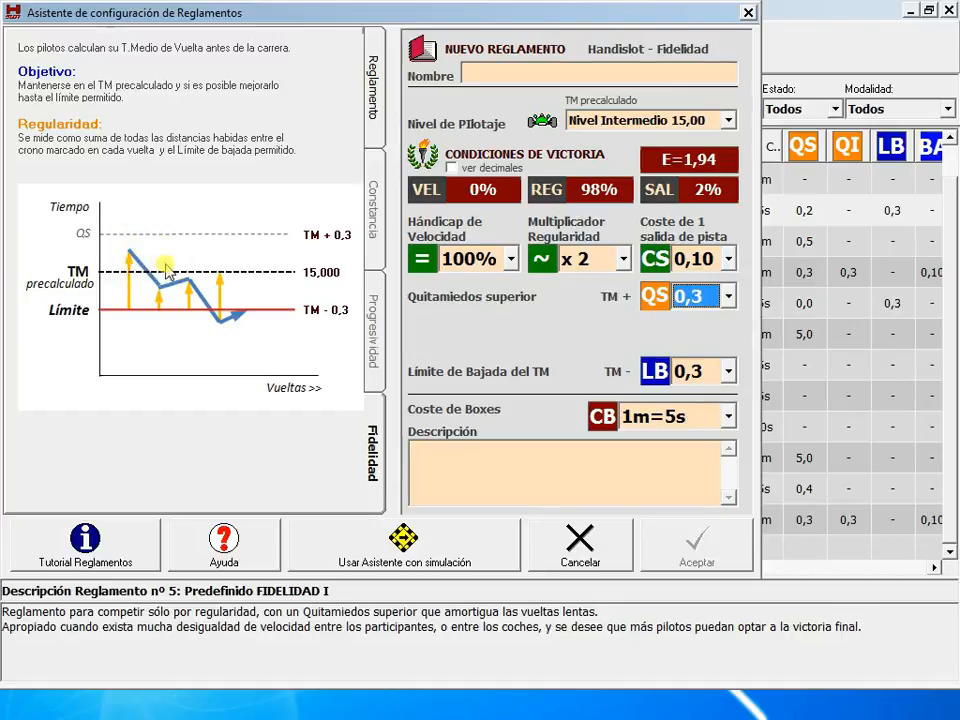
{"action": "left_click", "coordinate": [728, 296]}
{"action": "left_click", "coordinate": [729, 320]}
{"action": "left_click", "coordinate": [717, 320]}
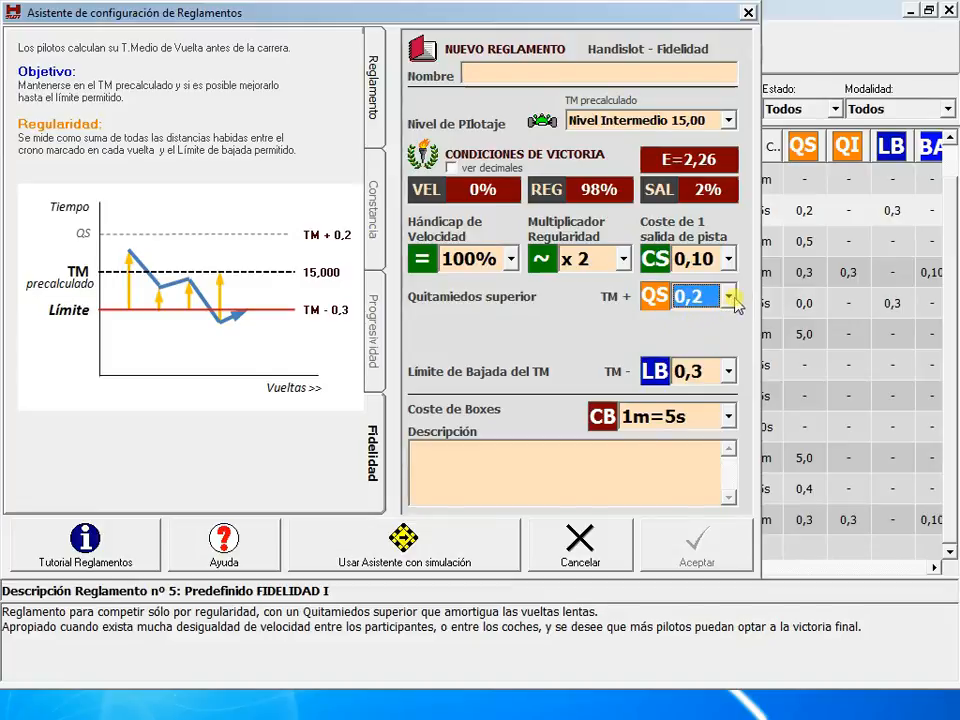
{"action": "left_click", "coordinate": [729, 297]}
{"action": "left_click", "coordinate": [708, 344]}
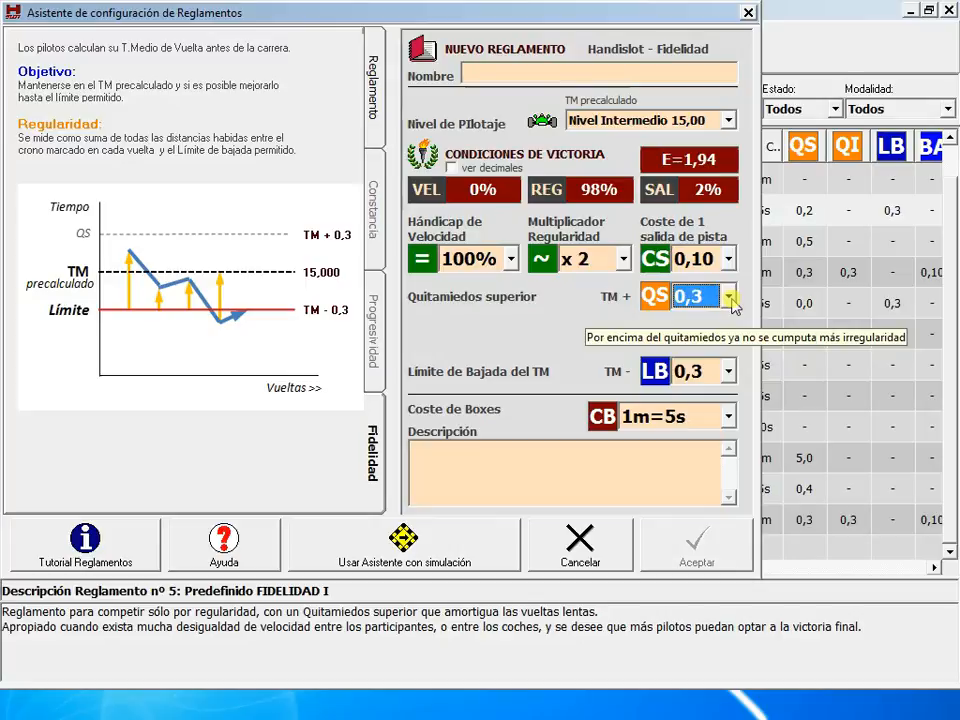
{"action": "left_click", "coordinate": [733, 300]}
{"action": "scroll", "coordinate": [727, 317], "scroll_direction": "up", "scroll_amount": 1}
{"action": "left_click", "coordinate": [707, 319]}
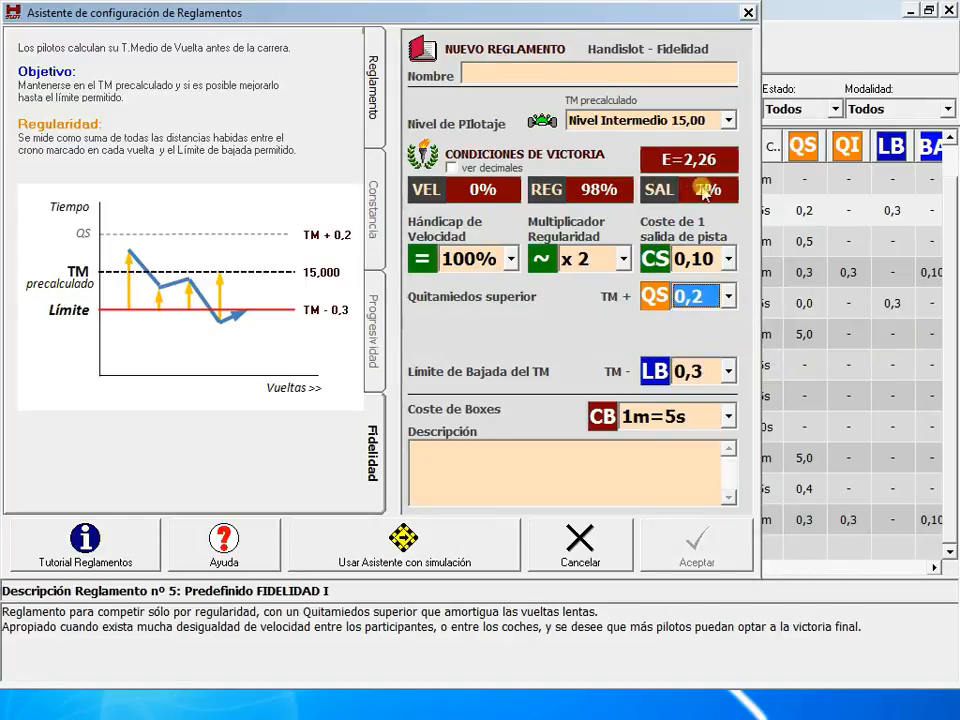
Show the source regulation for comparison and set the new regulation's upper limit (QS) to 0,3.
{"action": "left_click", "coordinate": [382, 100]}
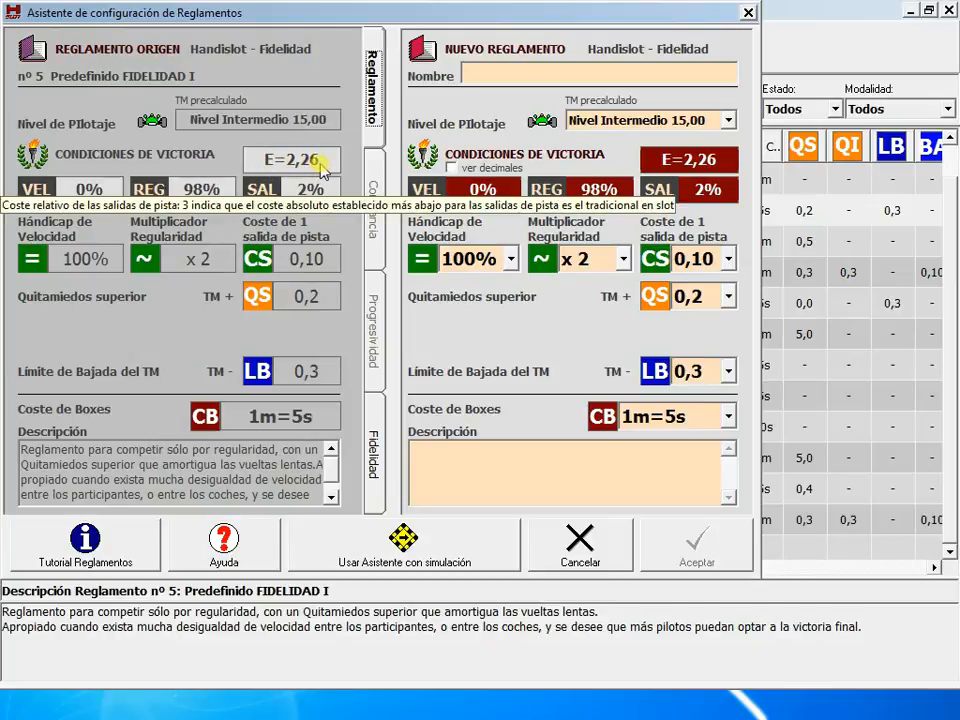
{"action": "left_click", "coordinate": [728, 296]}
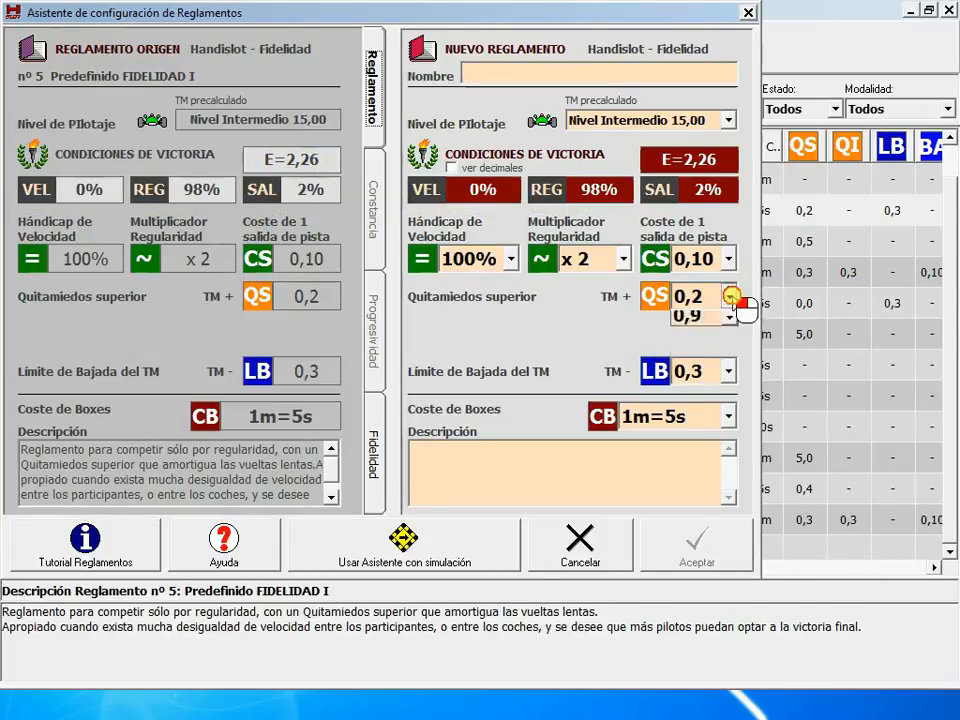
{"action": "left_click", "coordinate": [710, 343]}
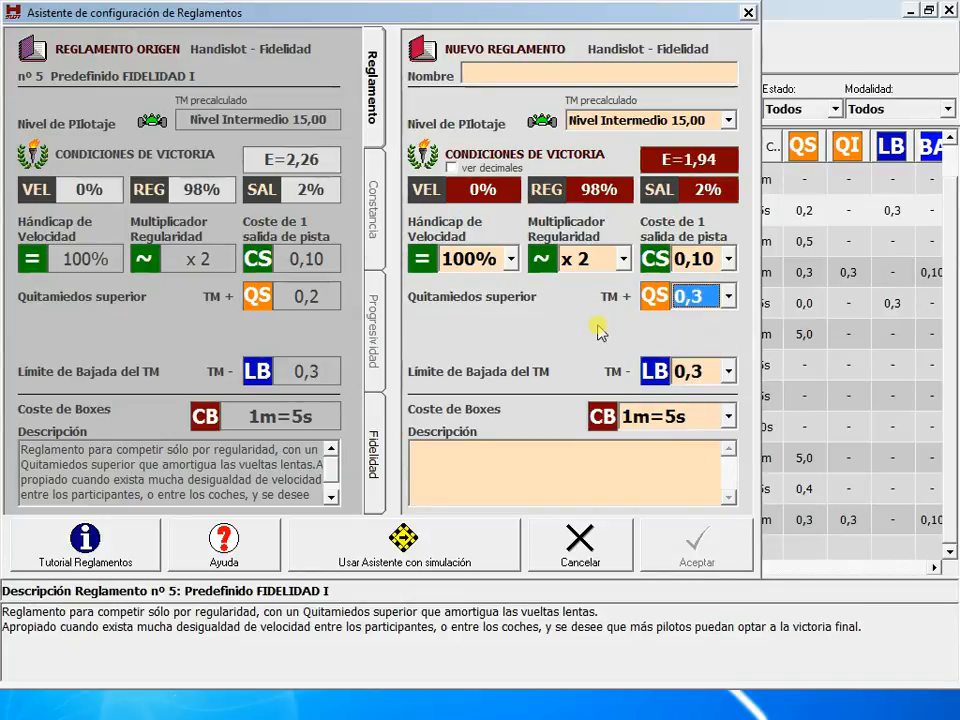
Show the Fidelidad explanation, then name the new regulation "personalizado 3" and save it.
{"action": "left_click", "coordinate": [373, 447]}
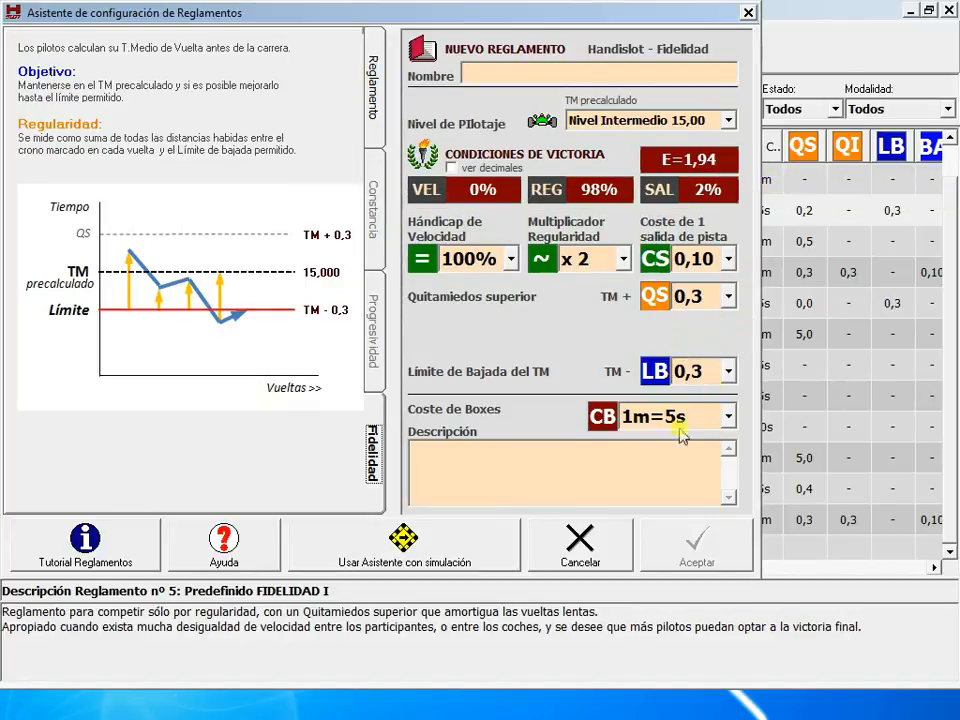
{"action": "left_click", "coordinate": [481, 75]}
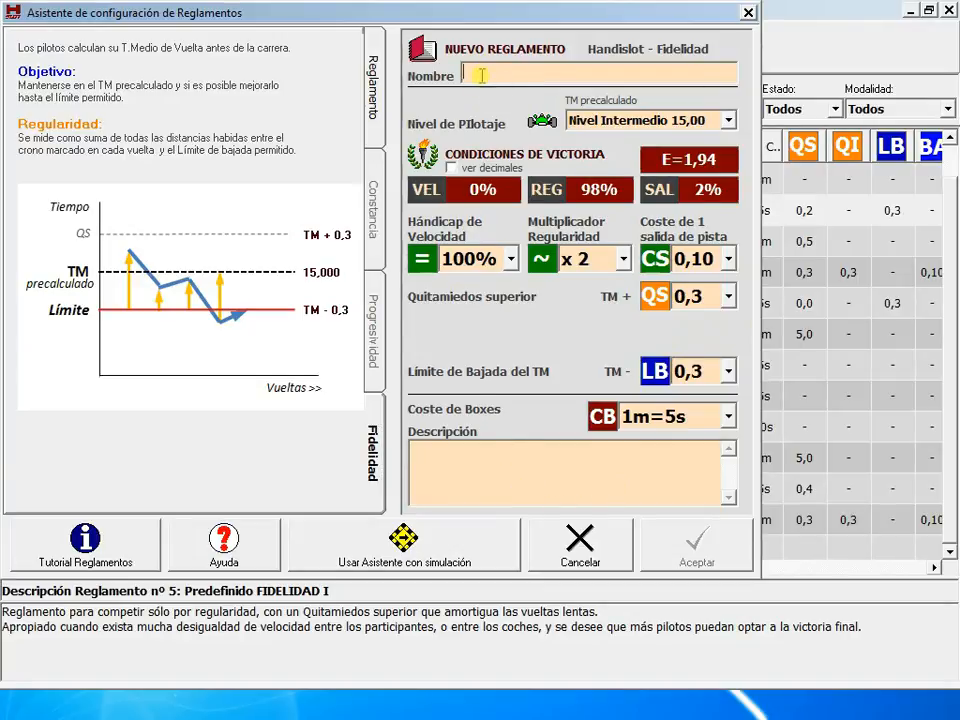
{"action": "type", "text": "P"}
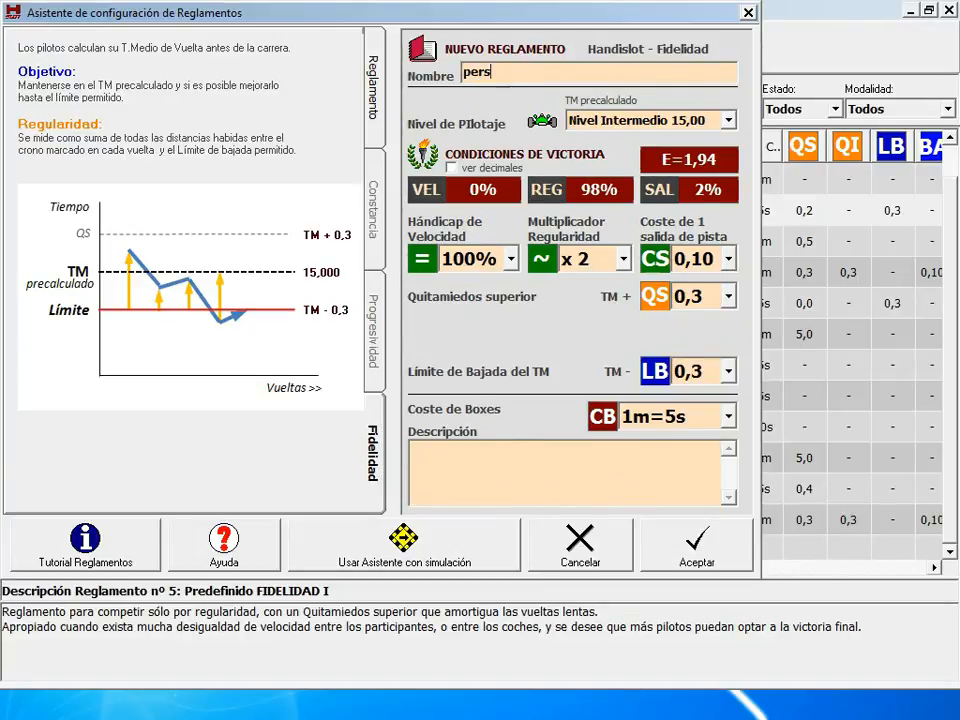
{"action": "type", "text": "ersonalizado 3"}
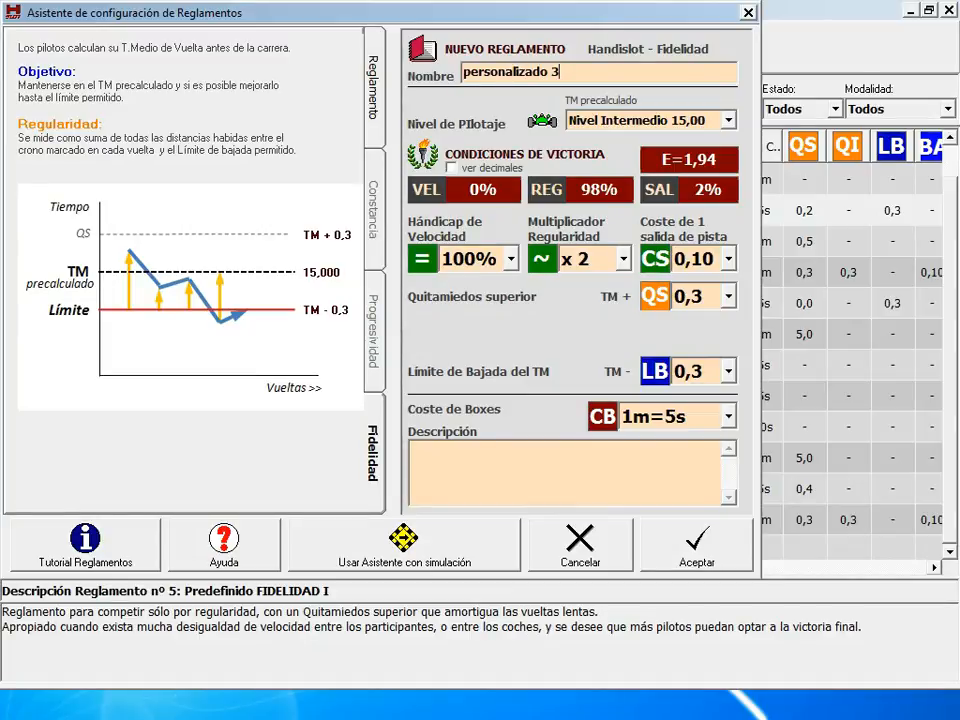
{"action": "left_click", "coordinate": [737, 556]}
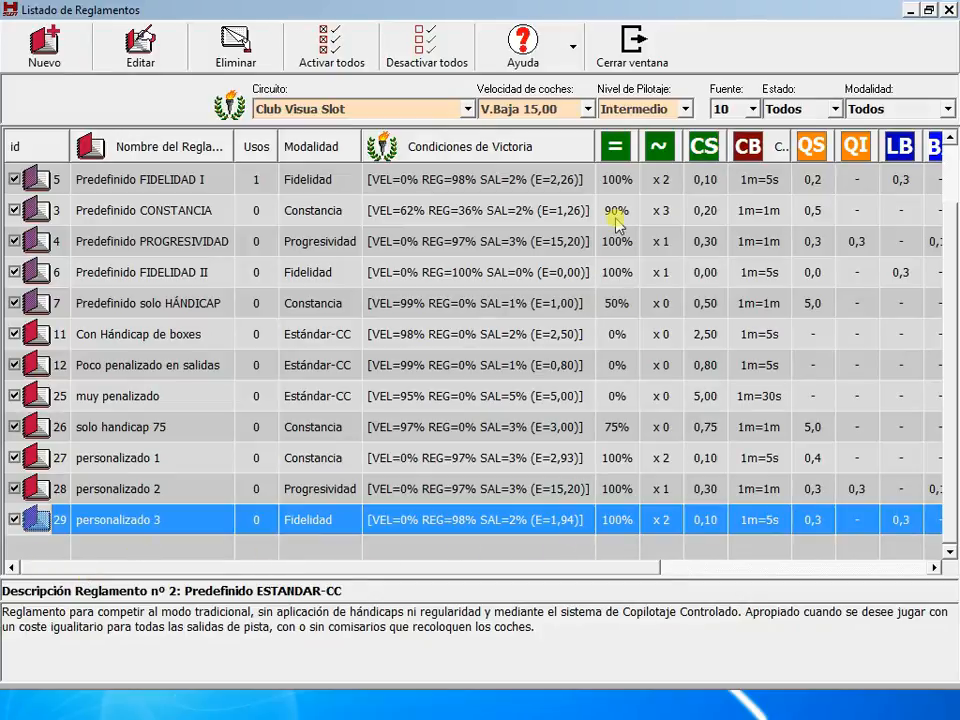
Review the Formas de Juego key concepts summary from the regulations list, repositioning and widening its window, and close it.
{"action": "left_click", "coordinate": [521, 55]}
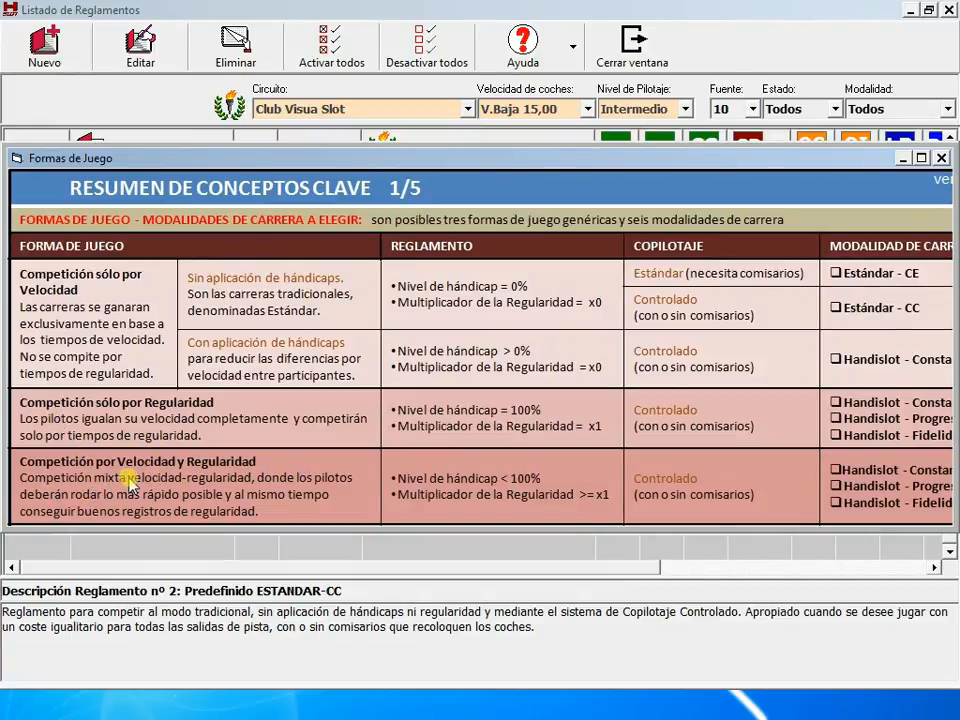
{"action": "left_click_drag", "start_coordinate": [791, 158], "coordinate": [778, 104]}
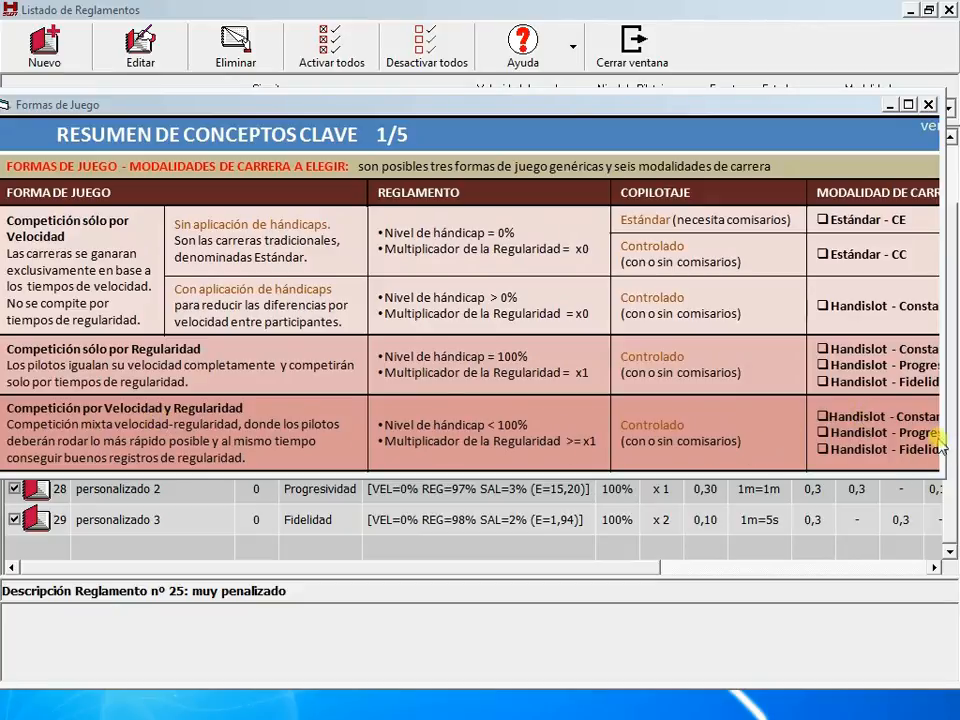
{"action": "left_click_drag", "start_coordinate": [941, 442], "coordinate": [955, 442]}
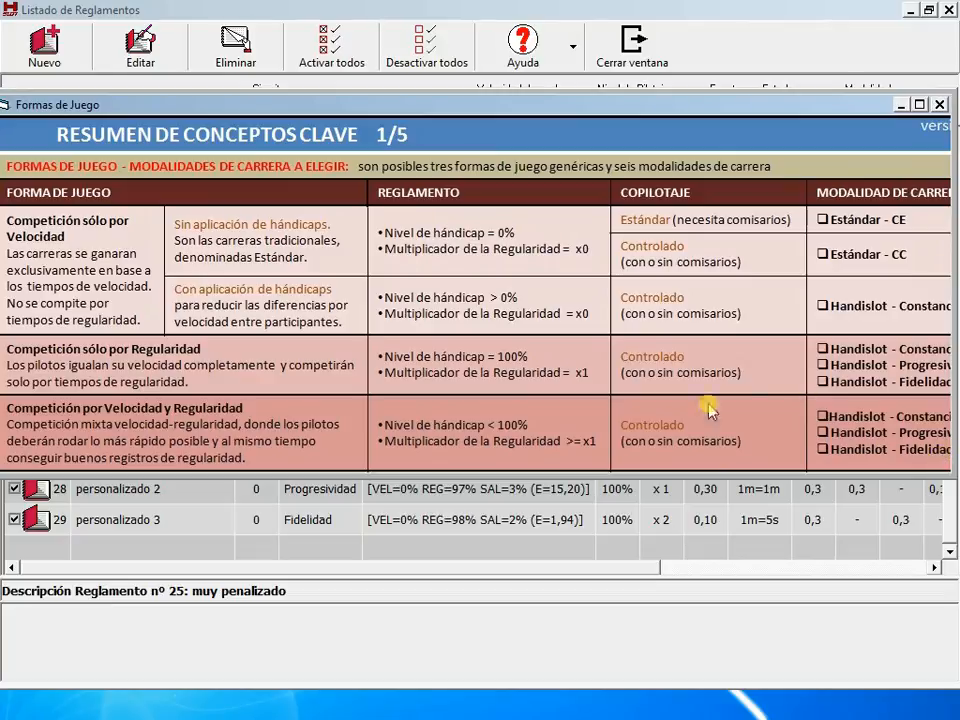
{"action": "left_click", "coordinate": [939, 104]}
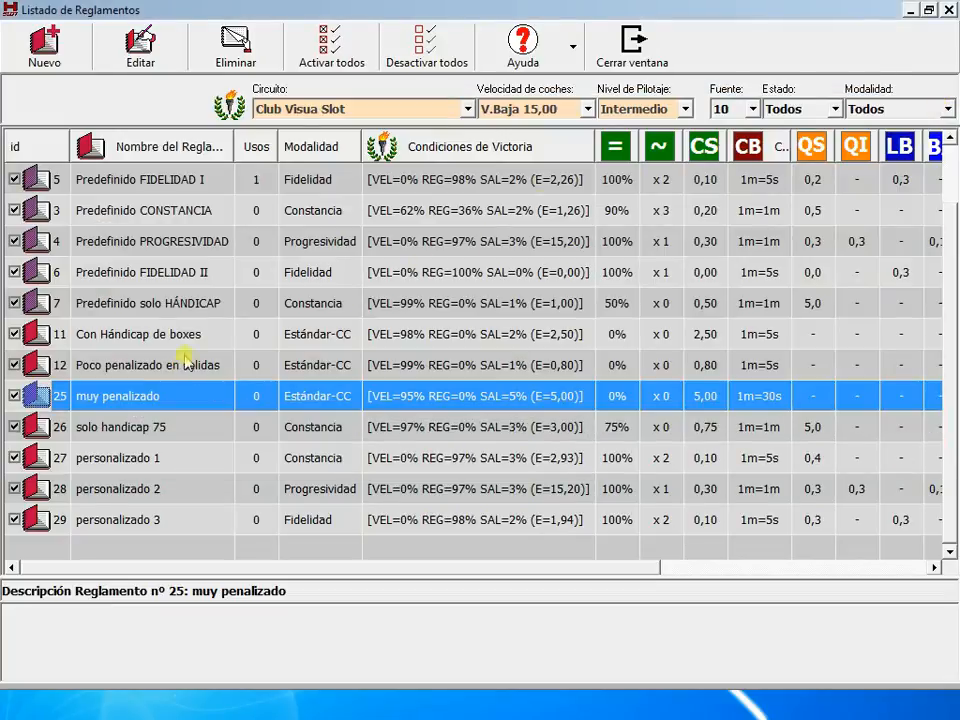
Start a new regulation from Predefinido CONSTANCIA and examine its Constancia explanation and the speed and regularity victory conditions.
{"action": "left_click", "coordinate": [259, 212]}
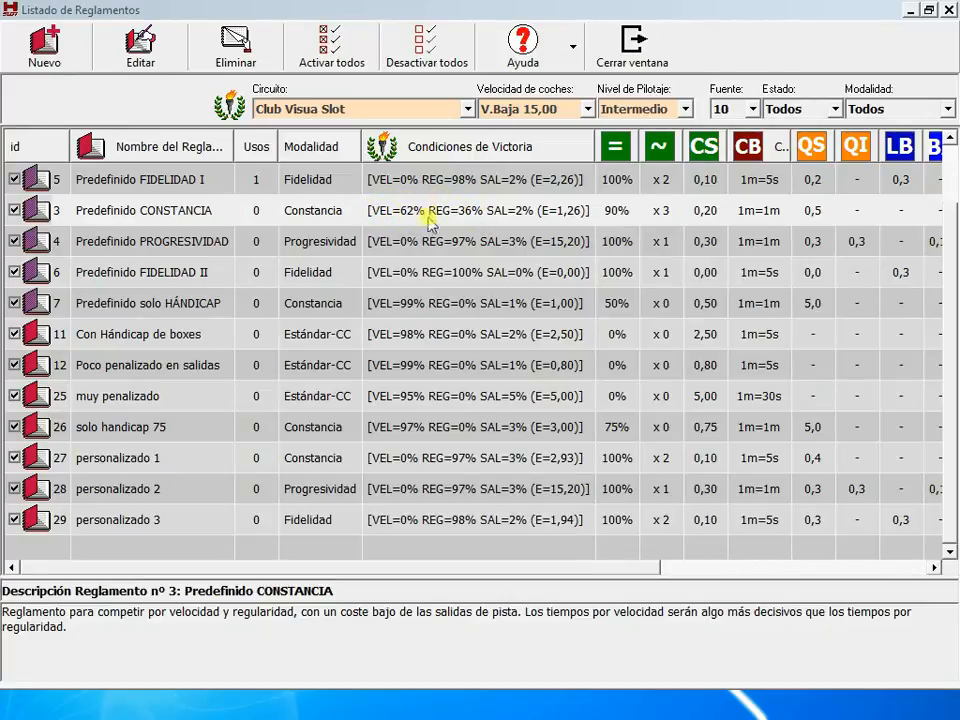
{"action": "left_click", "coordinate": [173, 216]}
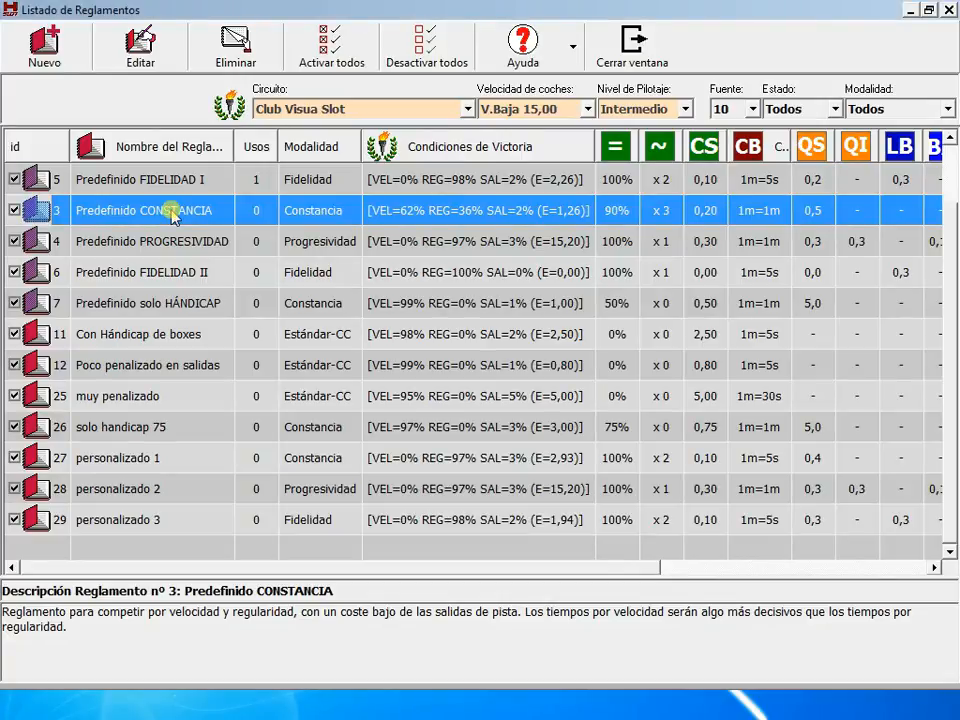
{"action": "left_click", "coordinate": [38, 42]}
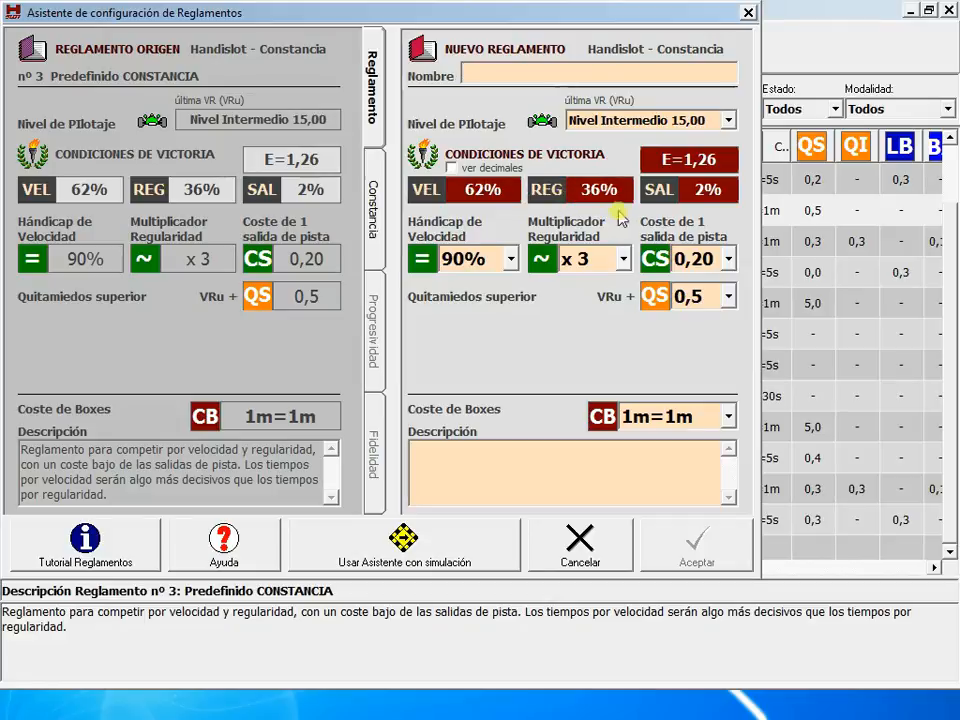
{"action": "mouse_move", "coordinate": [586, 206]}
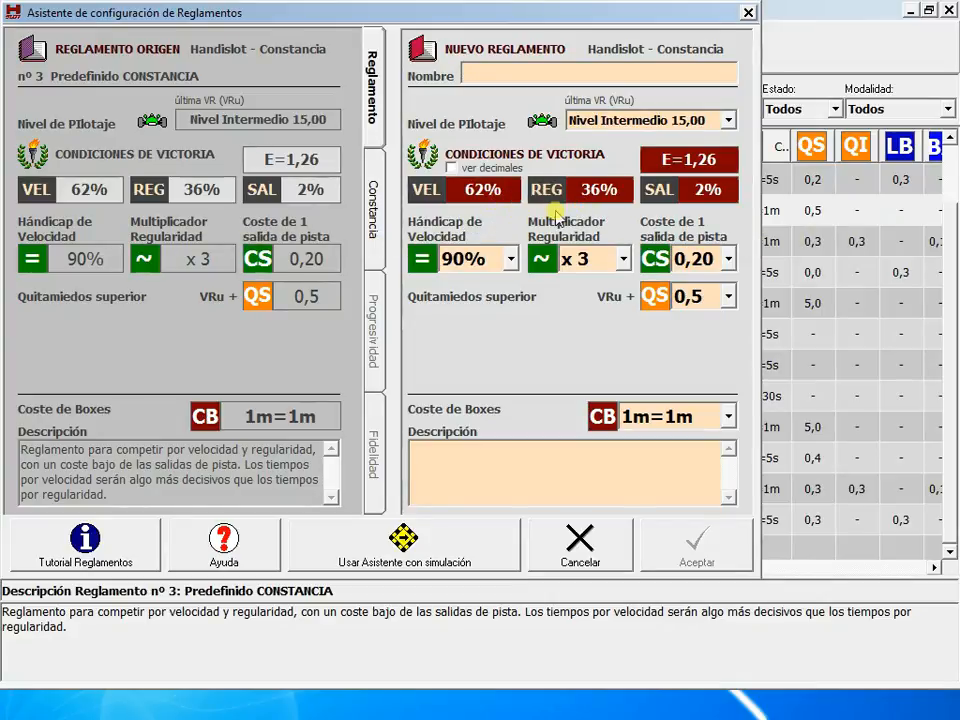
{"action": "left_click", "coordinate": [382, 182]}
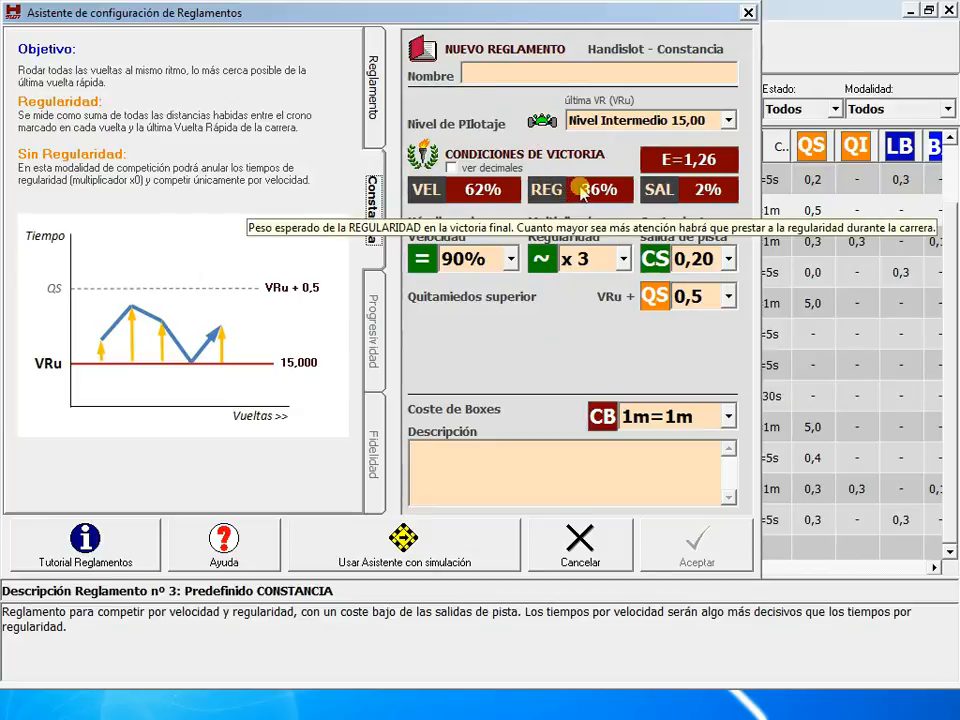
{"action": "mouse_move", "coordinate": [463, 199]}
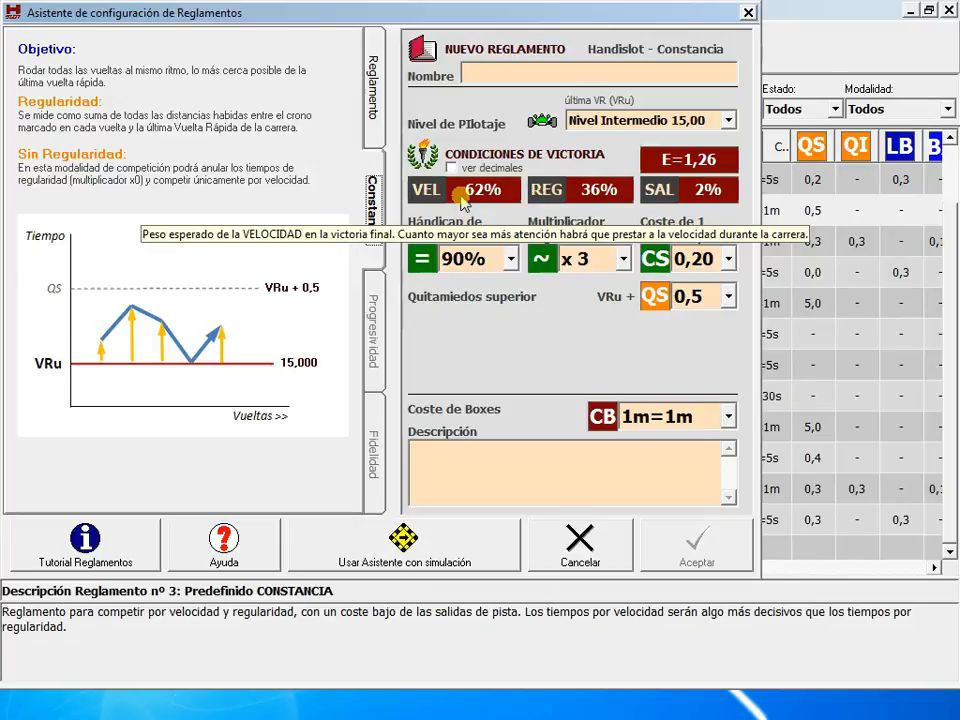
Try regularity multipliers of x 9 and x 10 in the new Constancia regulation.
{"action": "left_click", "coordinate": [590, 261]}
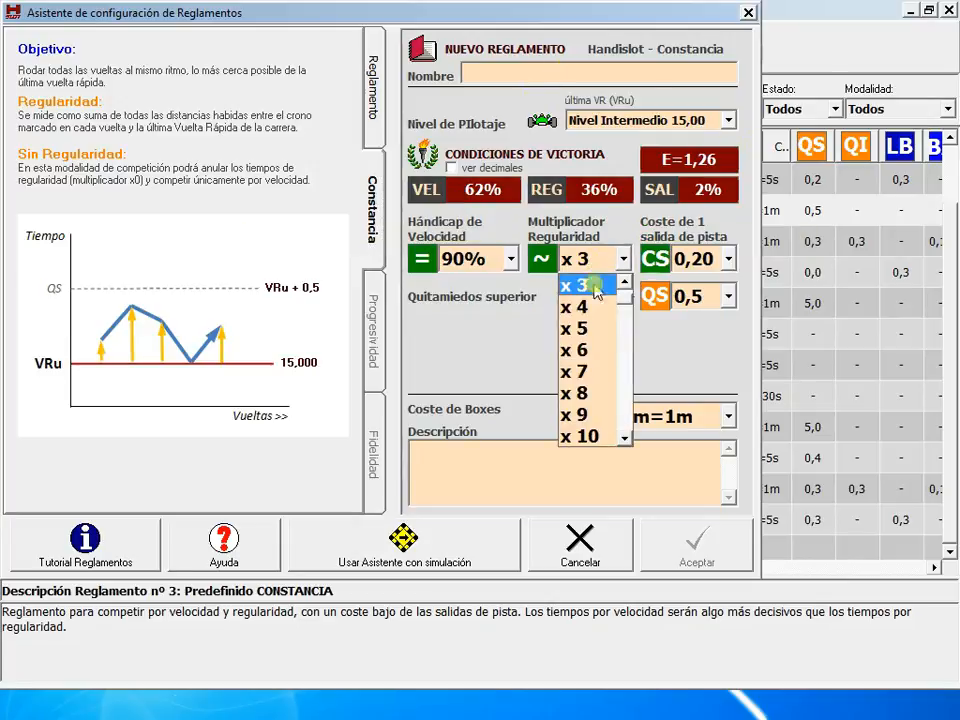
{"action": "left_click", "coordinate": [604, 414]}
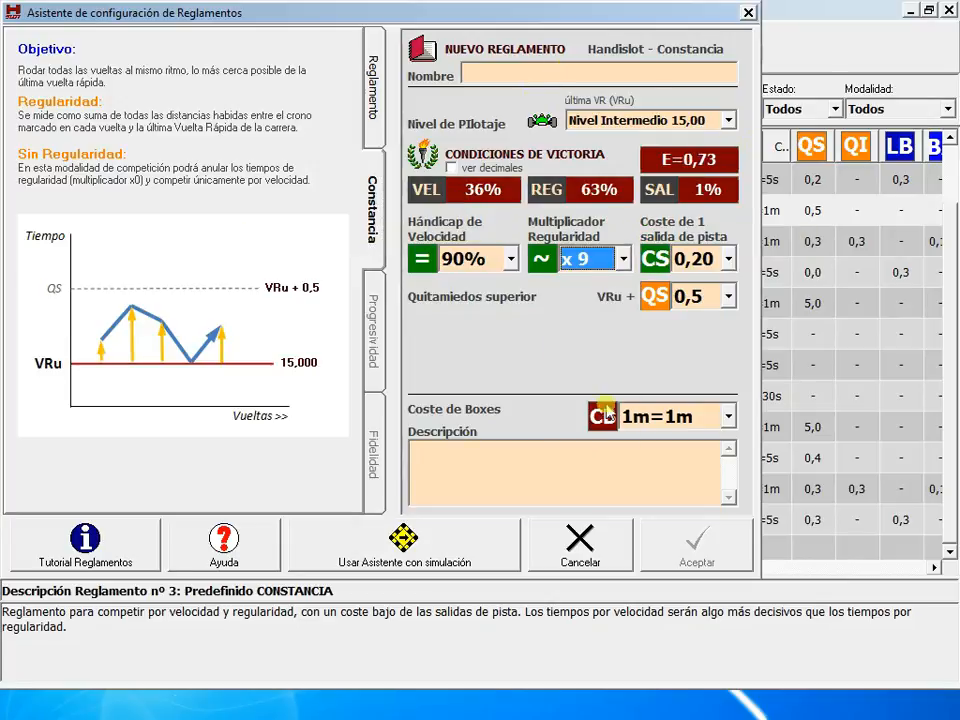
{"action": "left_click", "coordinate": [580, 259]}
{"action": "left_click", "coordinate": [600, 310]}
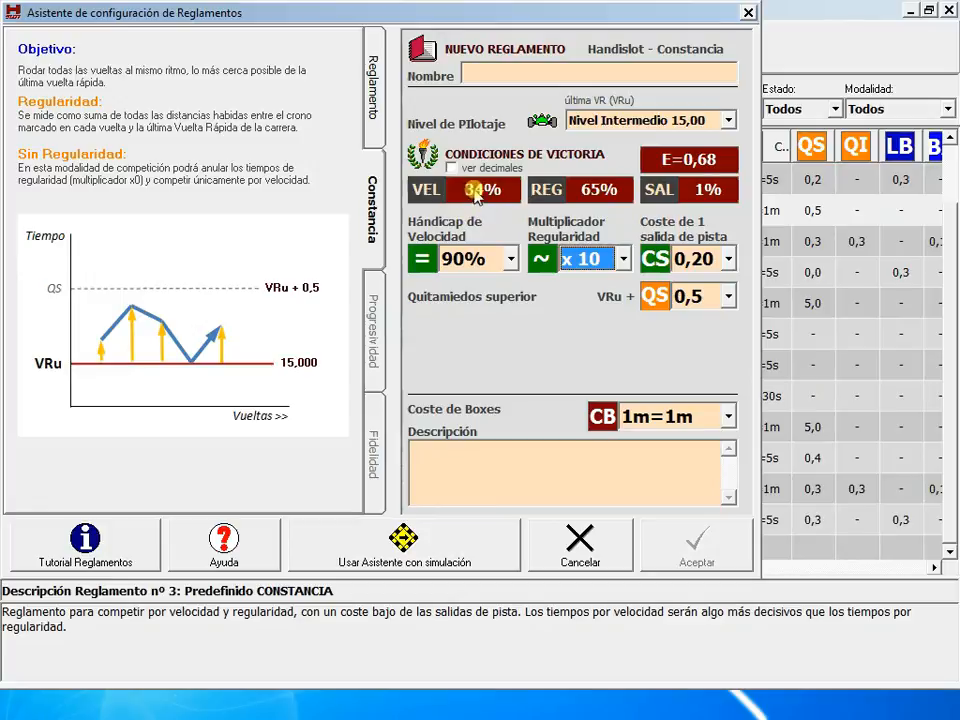
{"action": "mouse_move", "coordinate": [76, 365]}
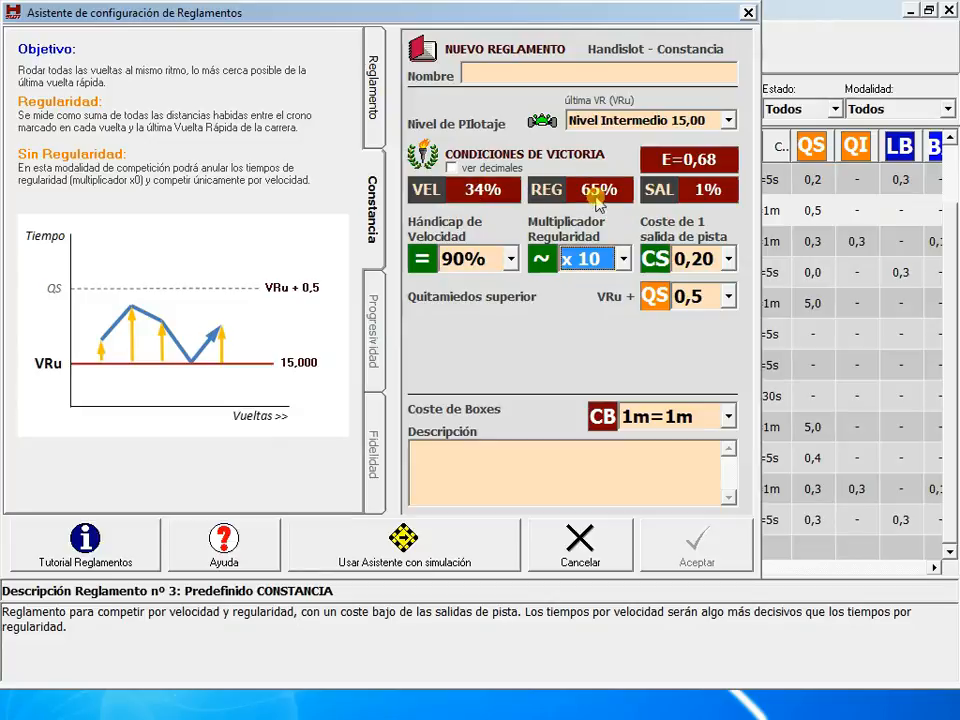
Try speed handicaps of 86% and 84% in the new Constancia regulation, then close the configuration assistant without saving.
{"action": "left_click", "coordinate": [510, 259]}
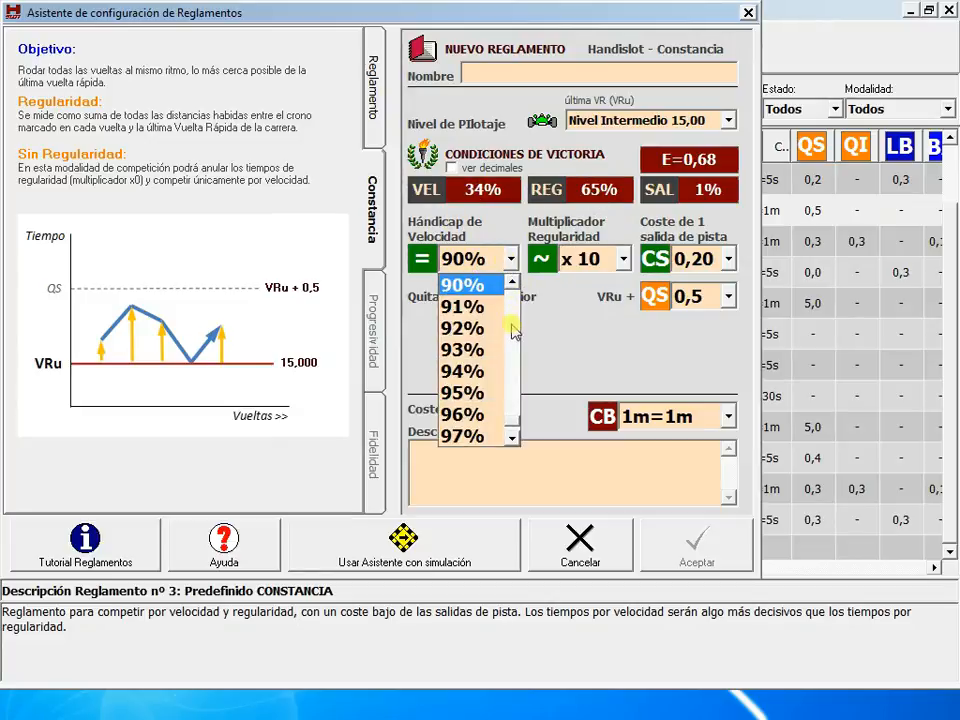
{"action": "scroll", "coordinate": [512, 300], "scroll_direction": "up", "scroll_amount": 3}
{"action": "left_click", "coordinate": [478, 352]}
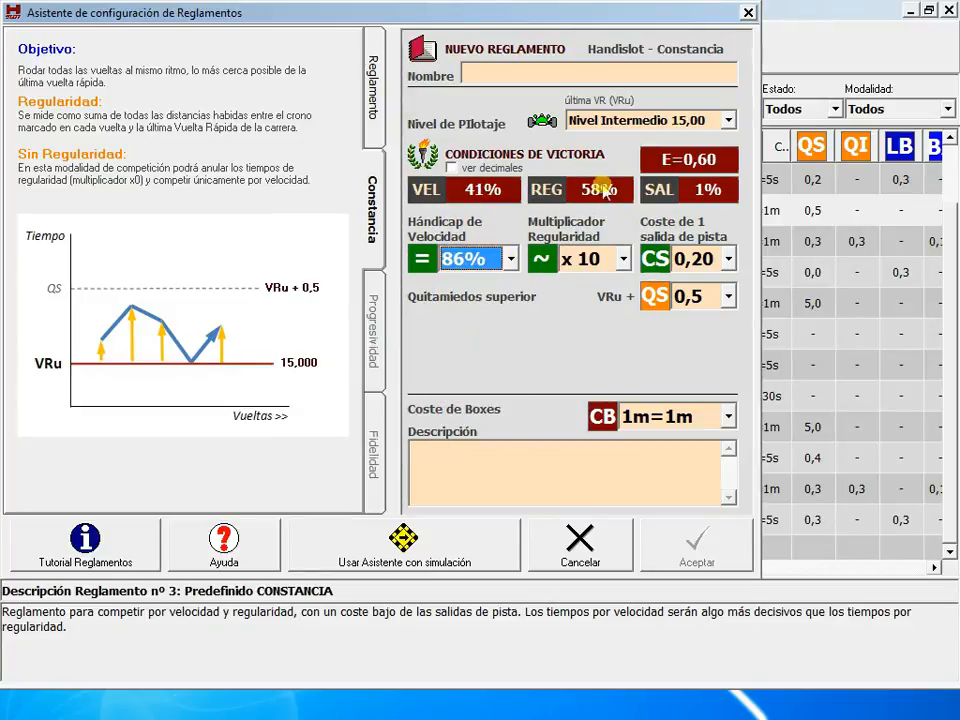
{"action": "left_click", "coordinate": [510, 259]}
{"action": "scroll", "coordinate": [505, 288], "scroll_direction": "up", "scroll_amount": 2}
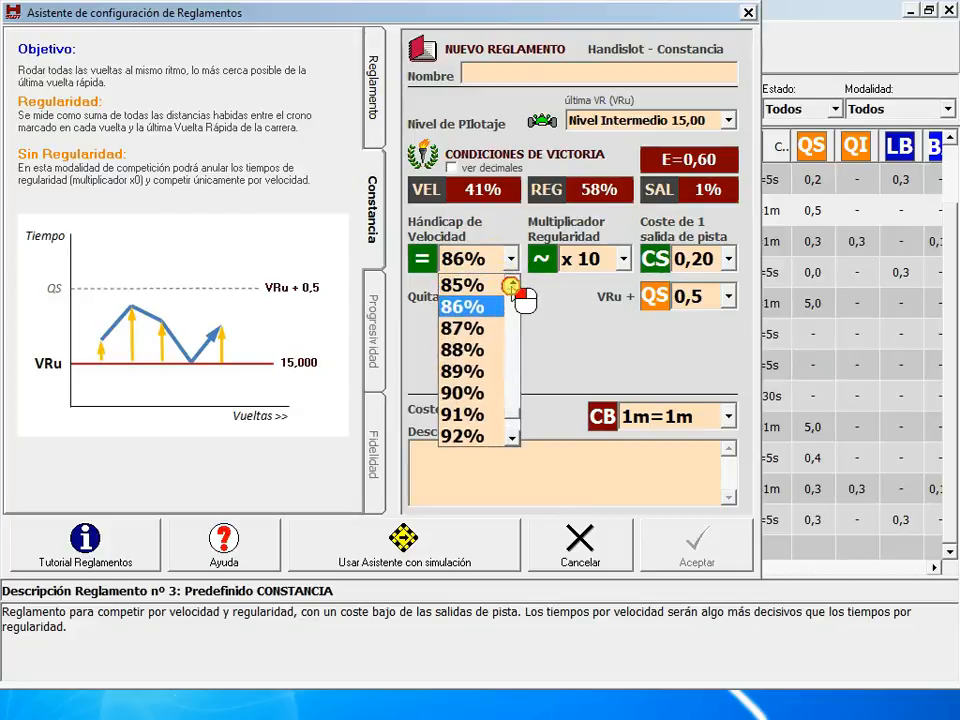
{"action": "left_click", "coordinate": [490, 287]}
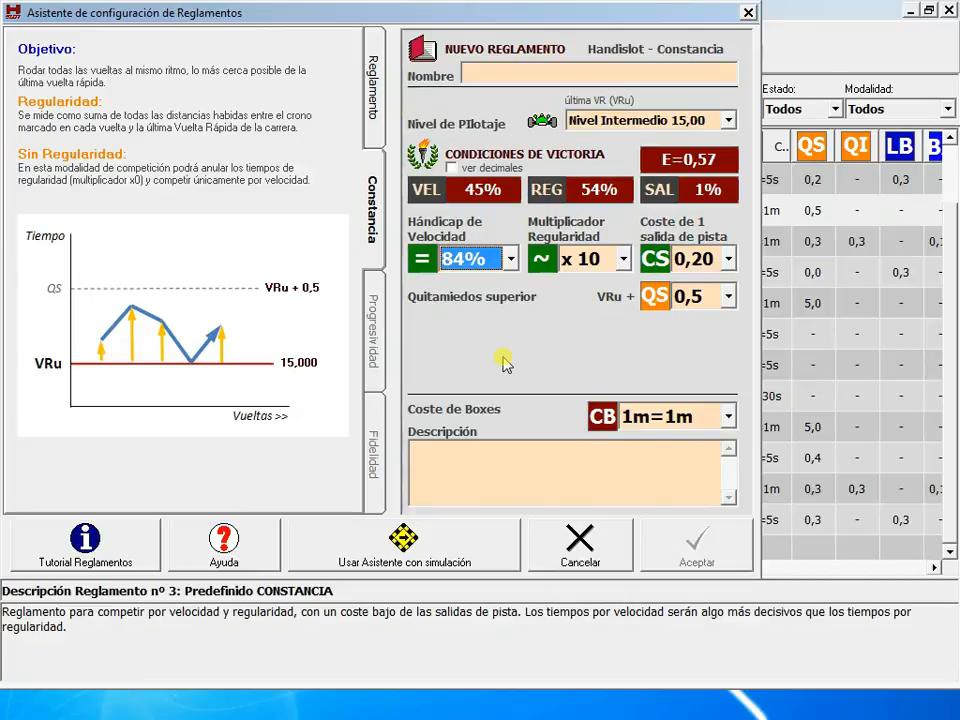
{"action": "left_click", "coordinate": [750, 10]}
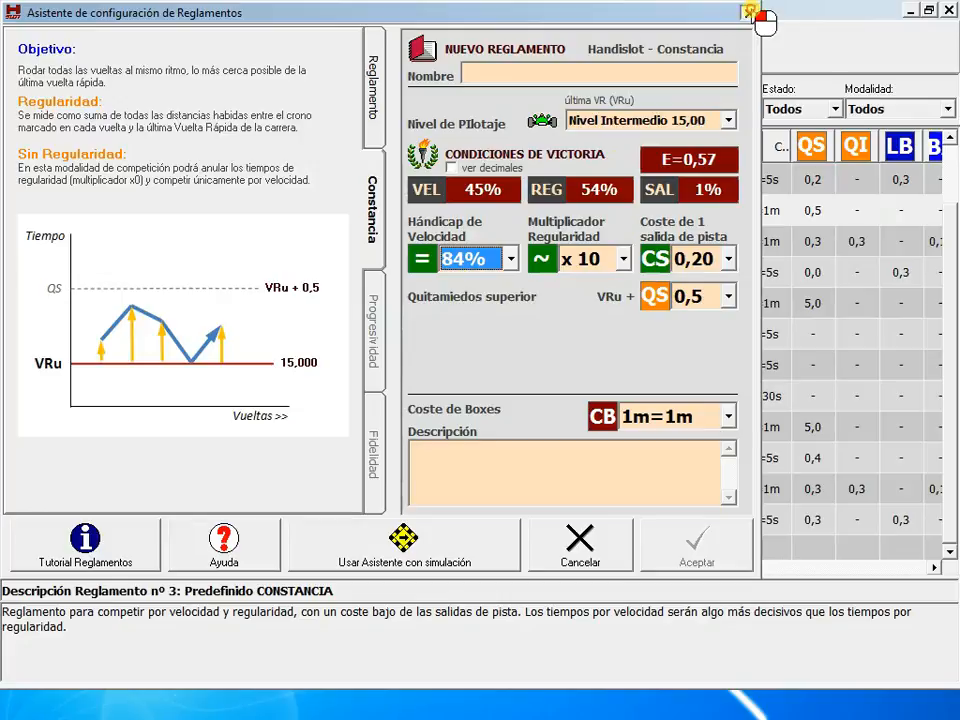